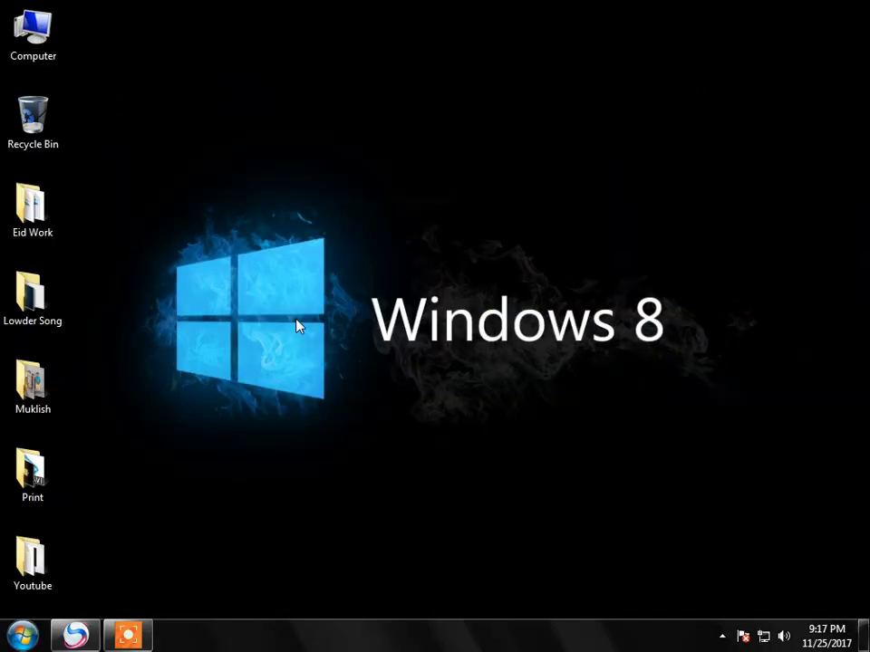
Launch Microsoft Office Word 2007 from the Start menu to get a blank document
left_click(22, 635)
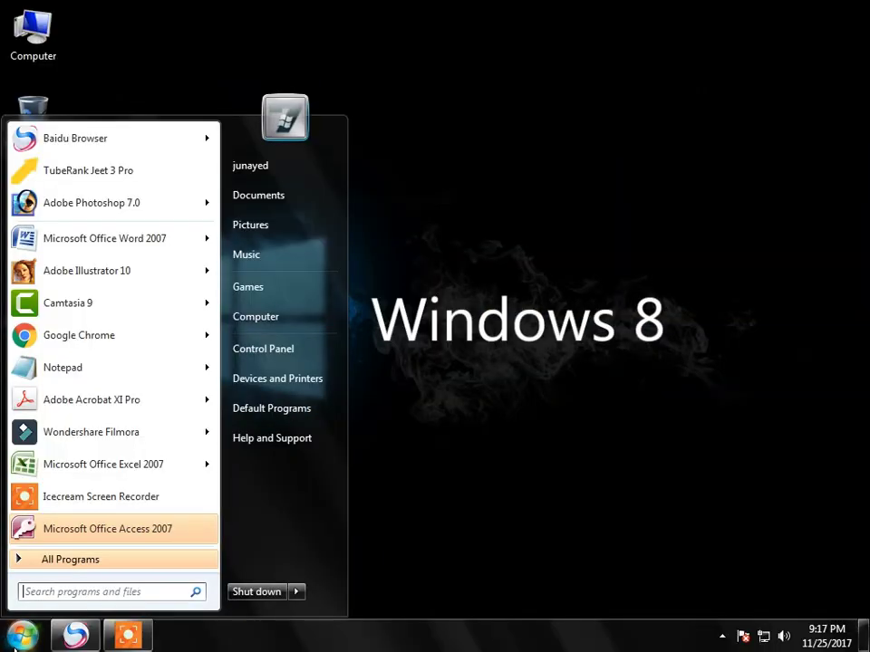
left_click(25, 237)
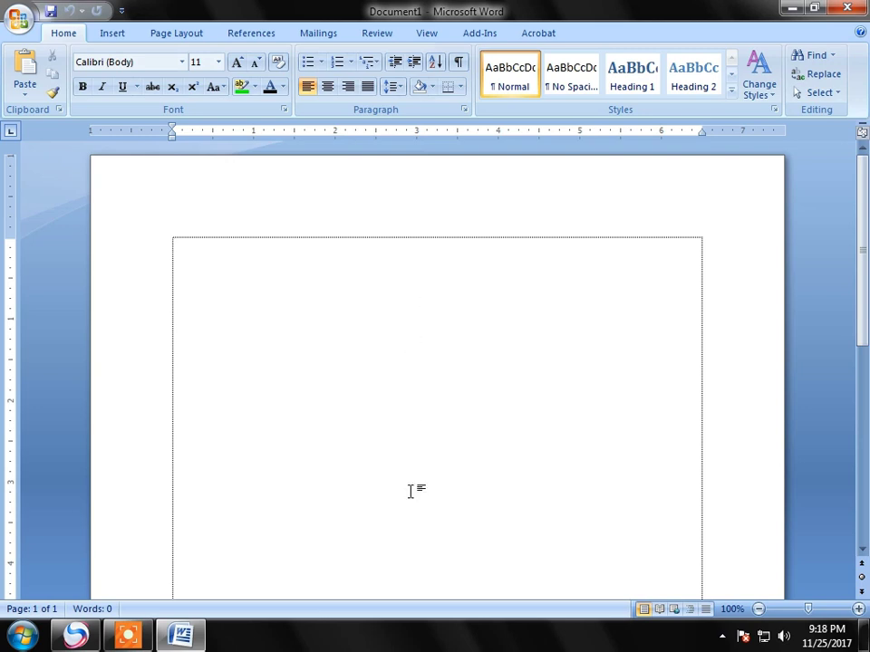
Turn the page to landscape and apply Narrow 0.5-inch margins on all sides
left_click(193, 33)
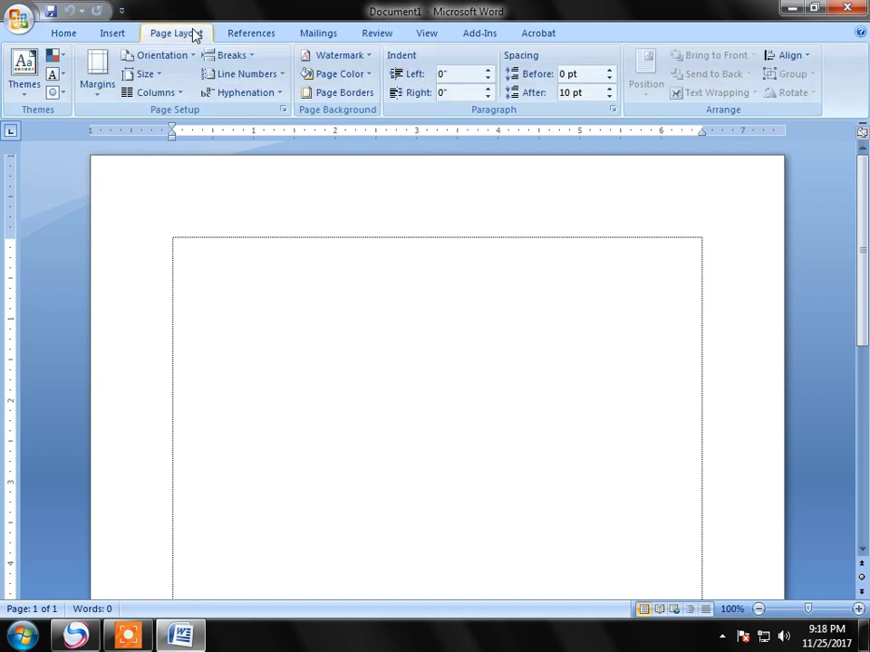
left_click(166, 57)
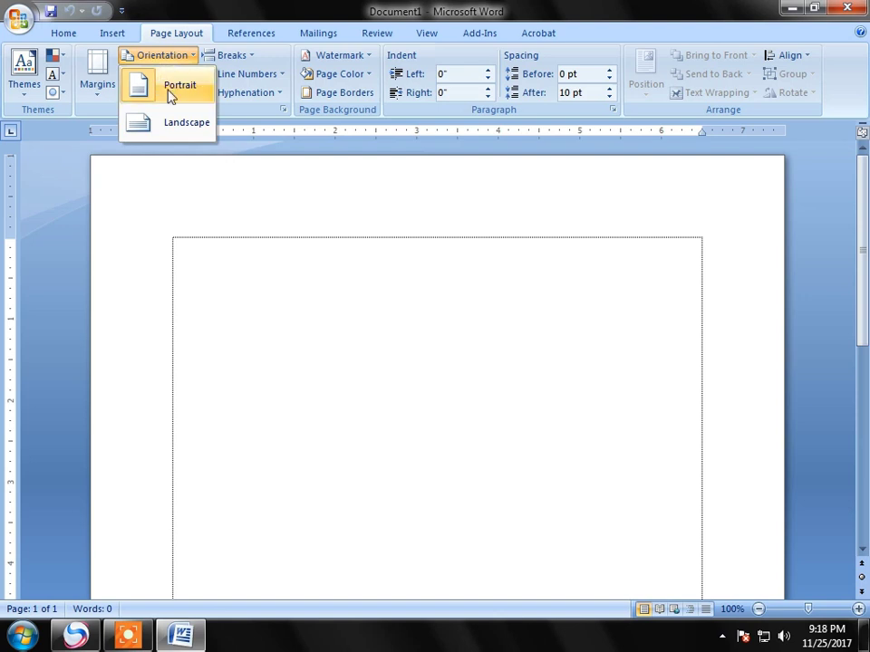
left_click(184, 132)
left_click(99, 90)
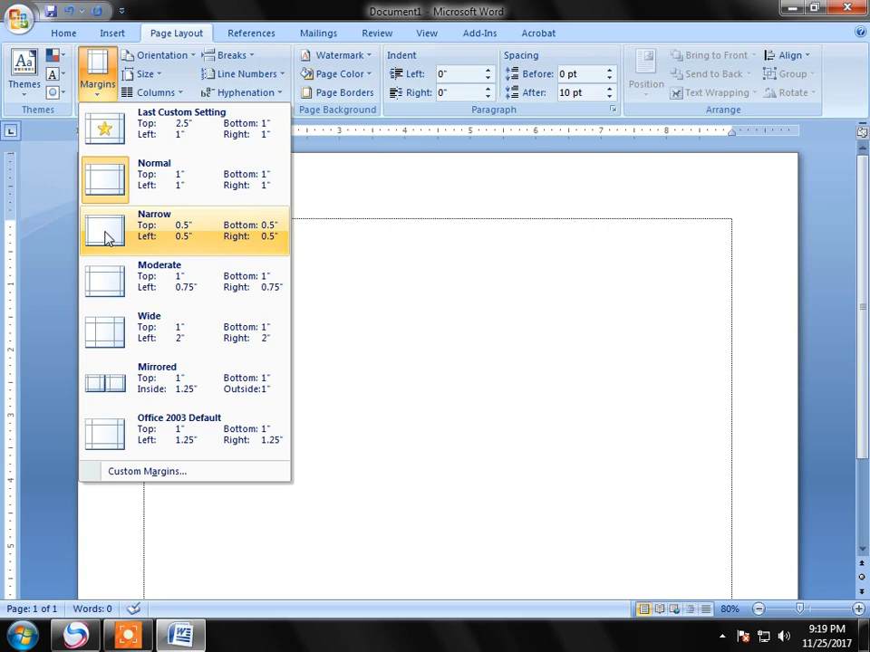
left_click(107, 238)
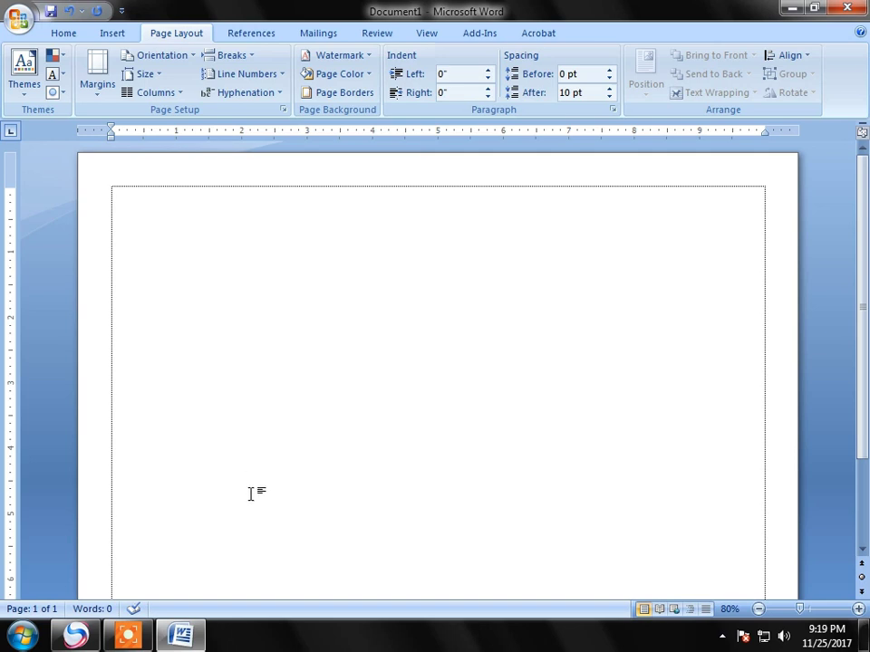
left_click(164, 96)
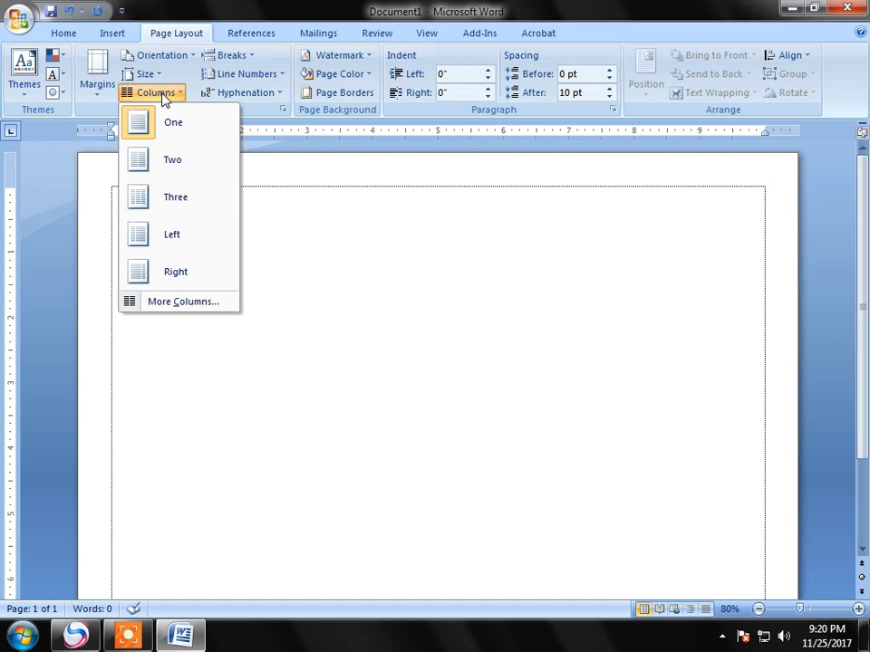
Apply the Two columns preset so the empty landscape page has two equal columns
left_click(185, 165)
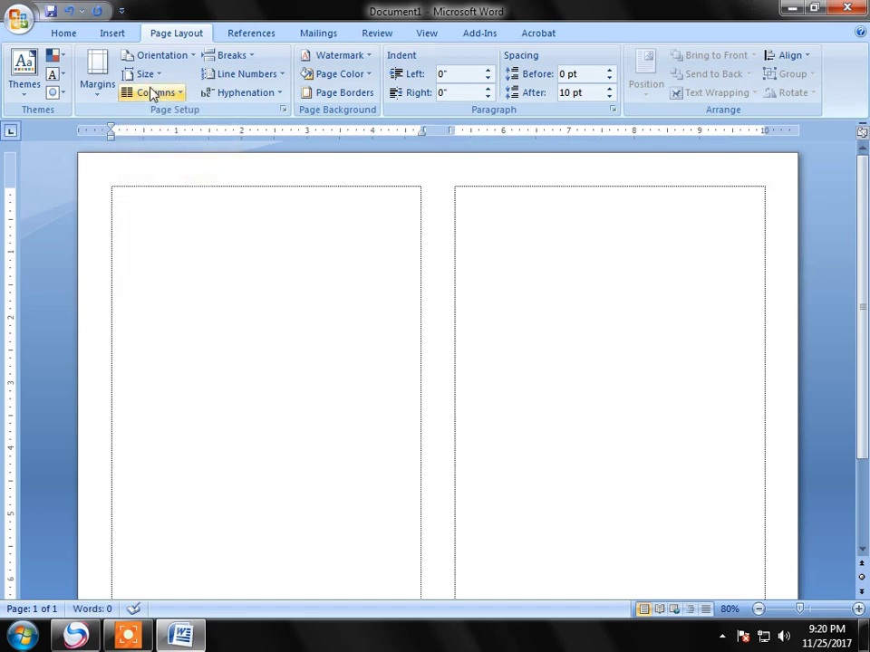
left_click(177, 94)
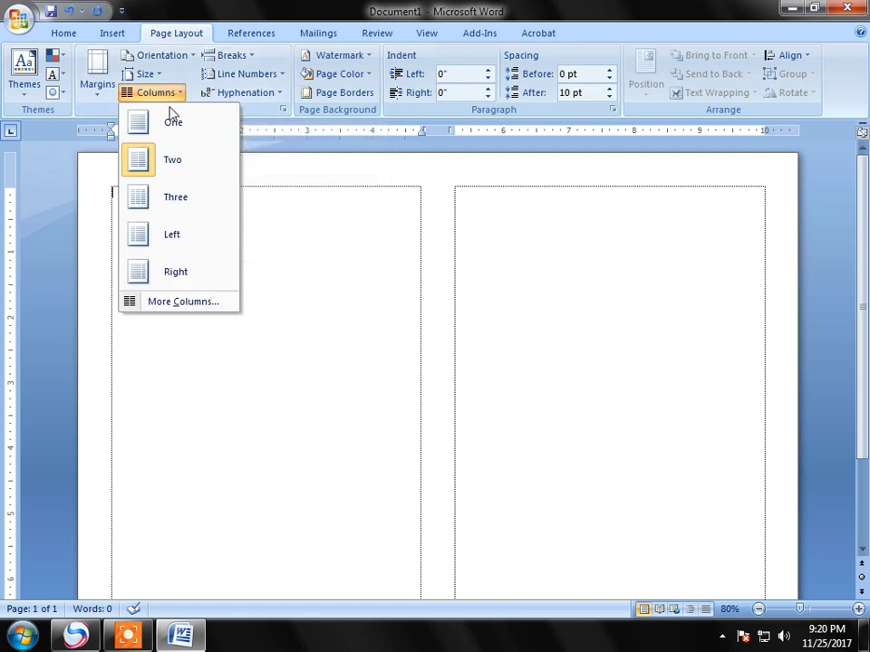
left_click(186, 167)
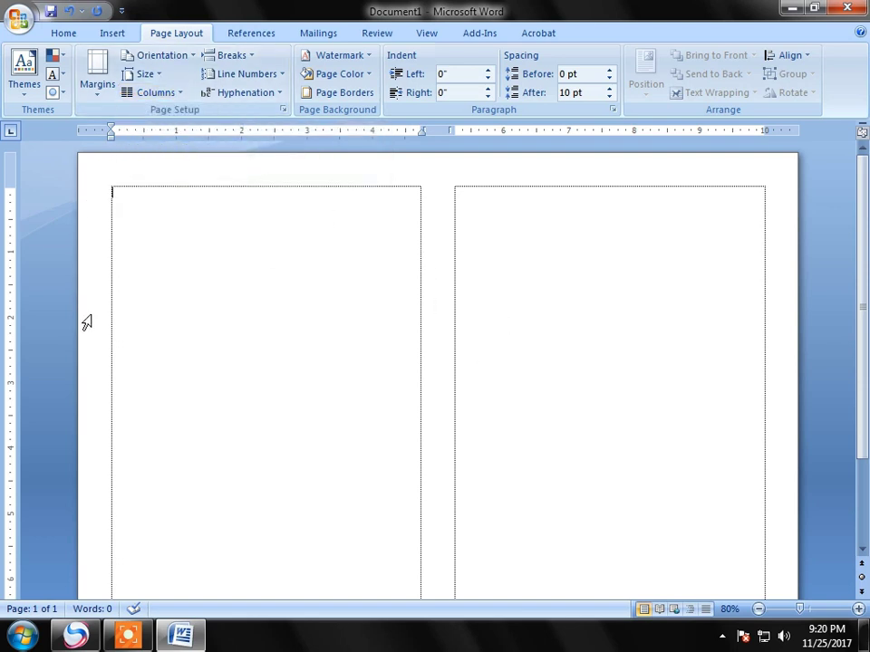
scroll(660, 423, "down", 3)
scroll(689, 417, "down", 3)
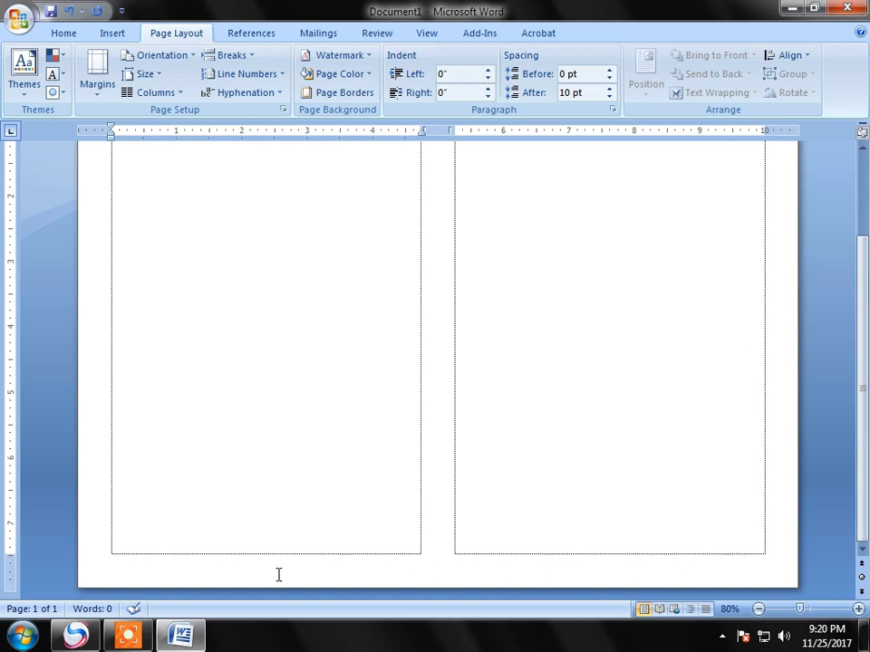
scroll(63, 413, "up", 5)
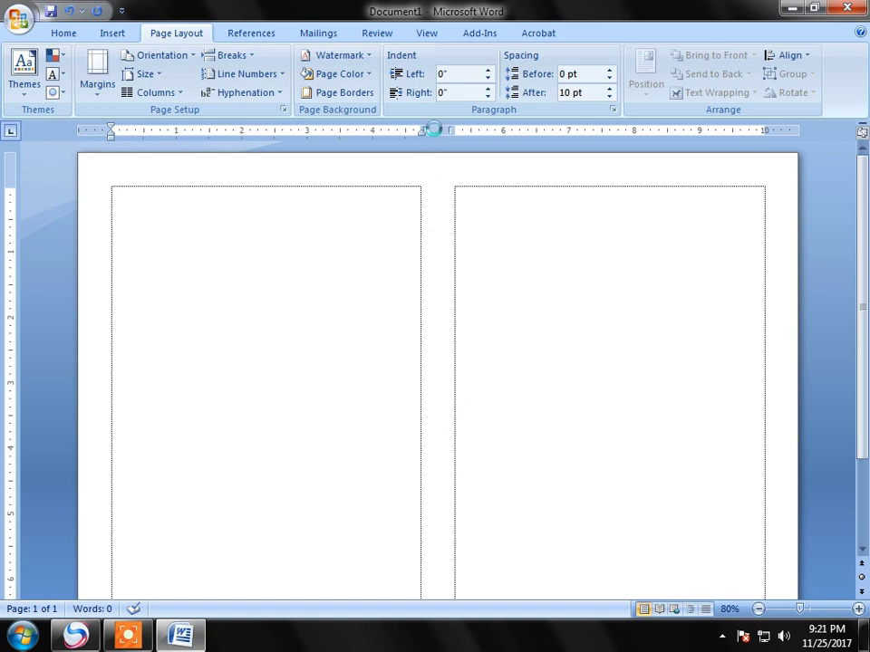
Set the column spacing to 0.8 inches, leaving two 4.6-inch columns
double_click(435, 130)
left_click(407, 312)
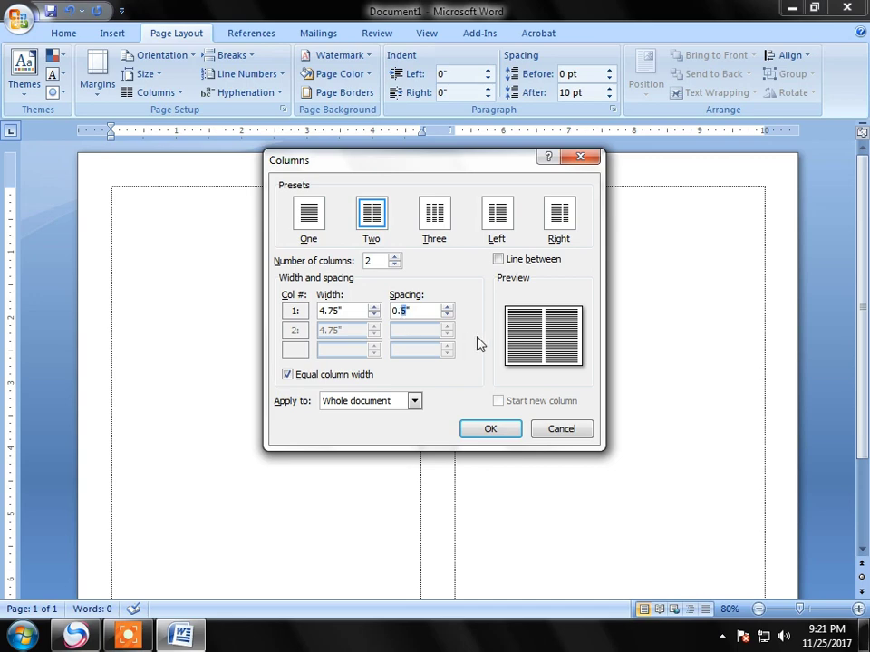
left_click_drag(400, 311, 417, 311)
type("8")
left_click(490, 430)
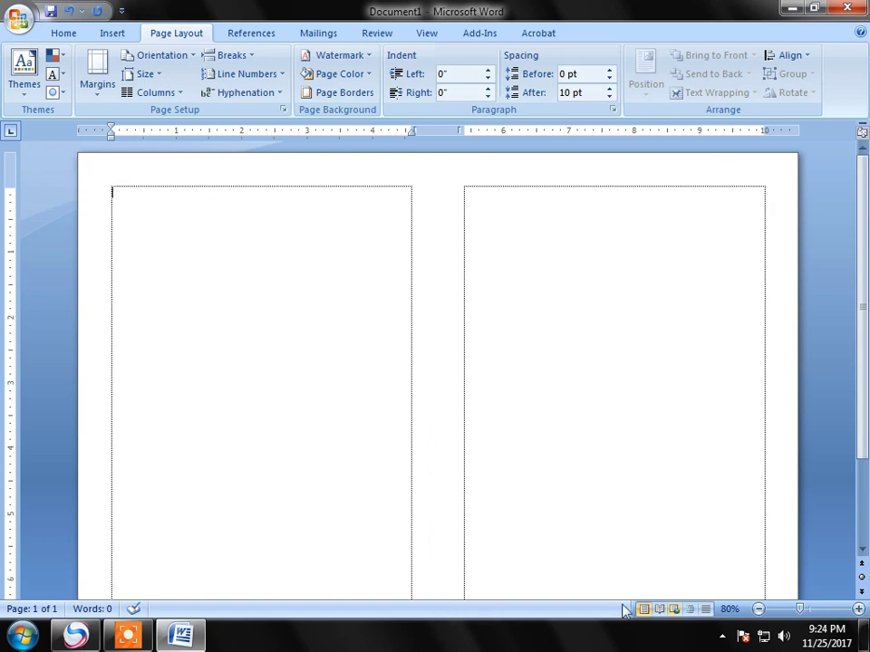
scroll(406, 189, "down", 3)
scroll(495, 255, "down", 3)
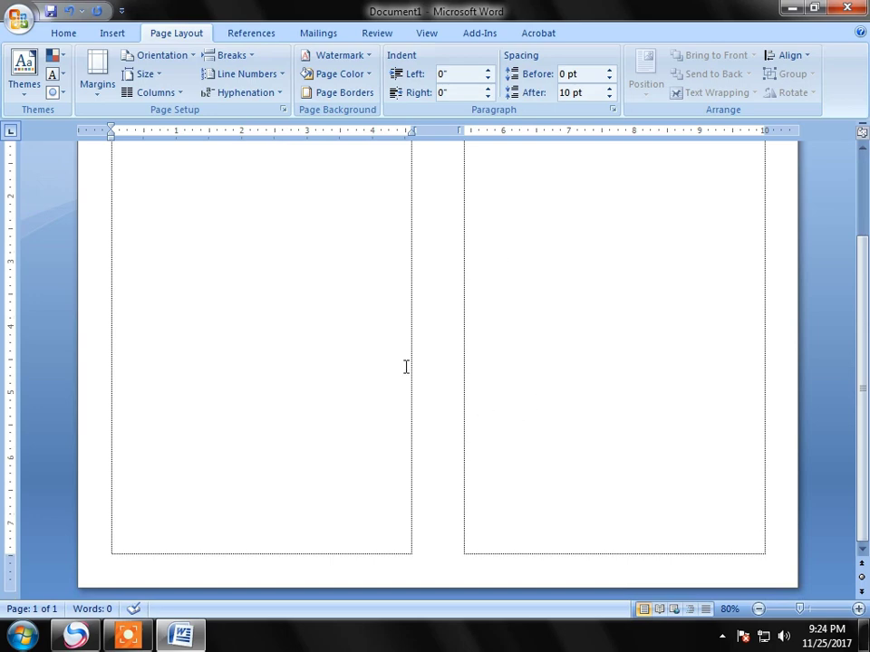
scroll(406, 366, "up", 5)
Bring up the Bangla exam document and select its entire text for copying
left_click(794, 8)
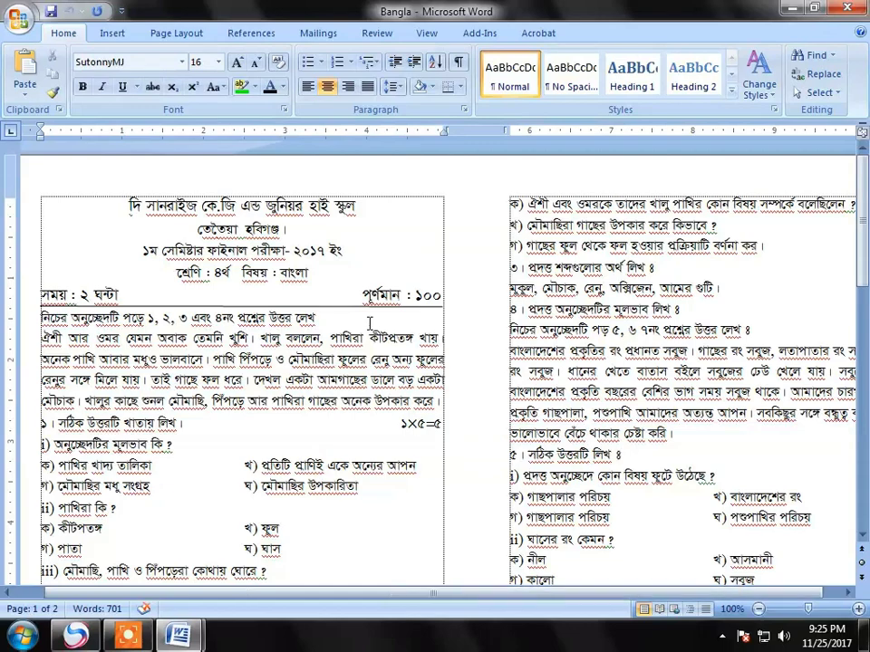
scroll(371, 332, "down", 5)
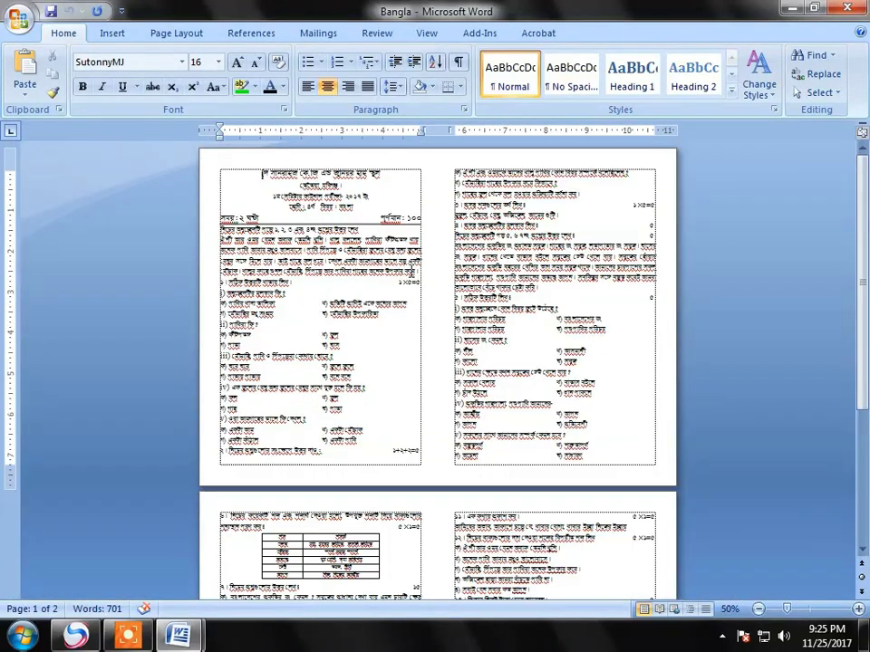
key("ctrl+a")
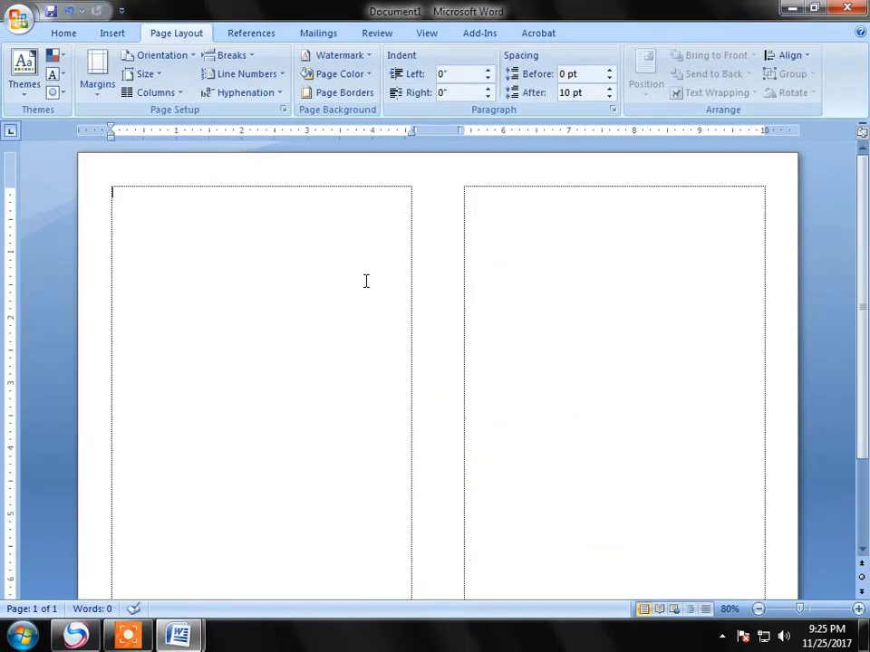
Paste the copied Bangla exam paper into the two-column Document1
key("ctrl+v")
scroll(437, 315, "up", 5)
scroll(471, 303, "up", 5)
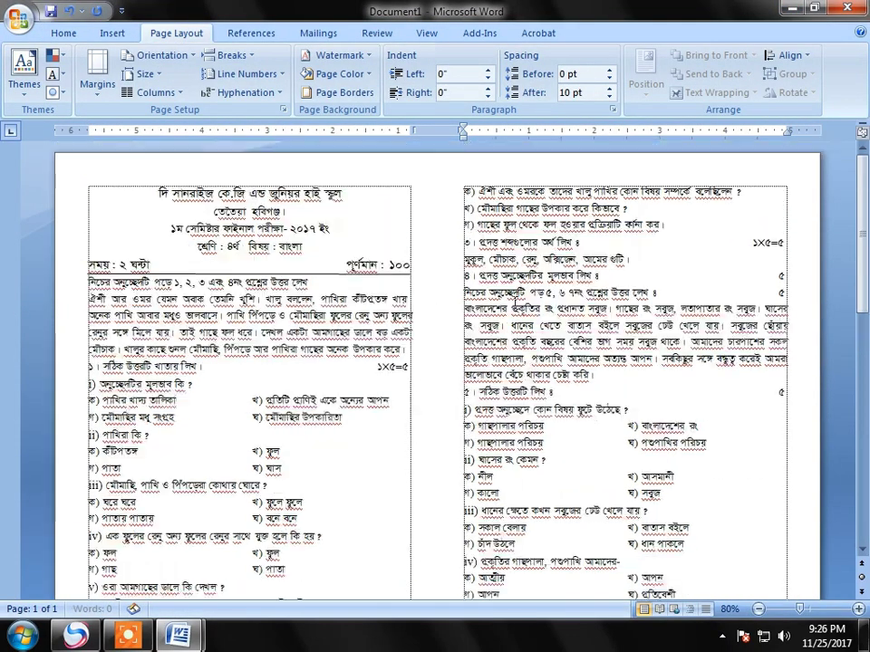
scroll(347, 405, "down", 1)
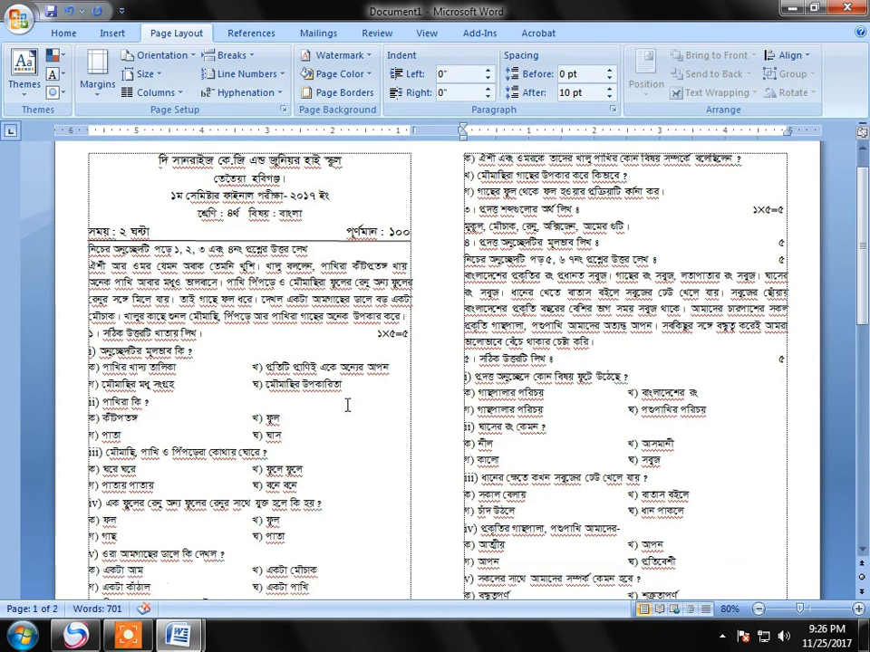
scroll(363, 399, "down", 6)
scroll(435, 435, "down", 4)
scroll(507, 508, "down", 4)
scroll(453, 471, "up", 13)
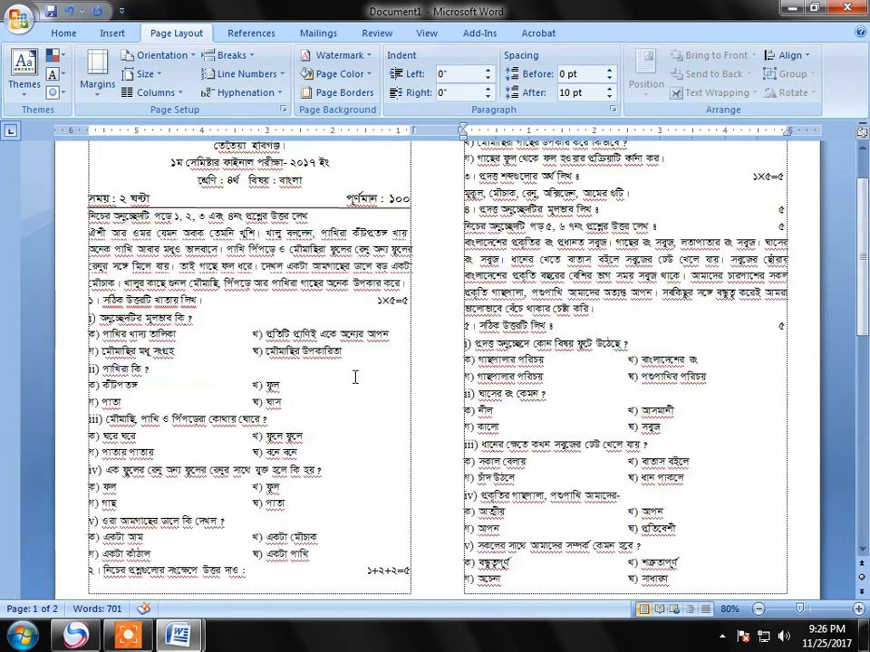
scroll(356, 377, "up", 2)
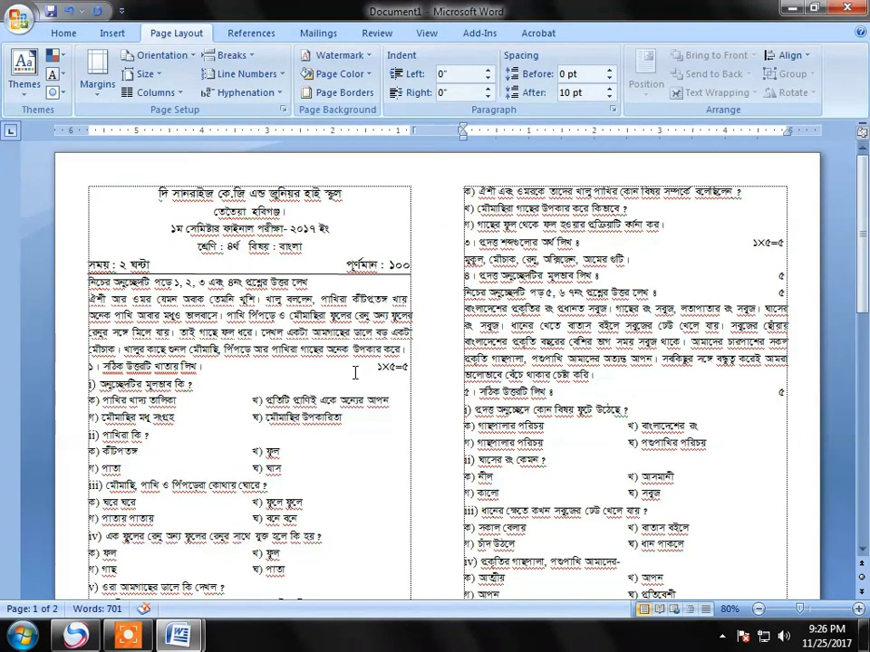
Insert four blank lines before the school heading so it moves into the second column
left_click(154, 190)
key("Return")
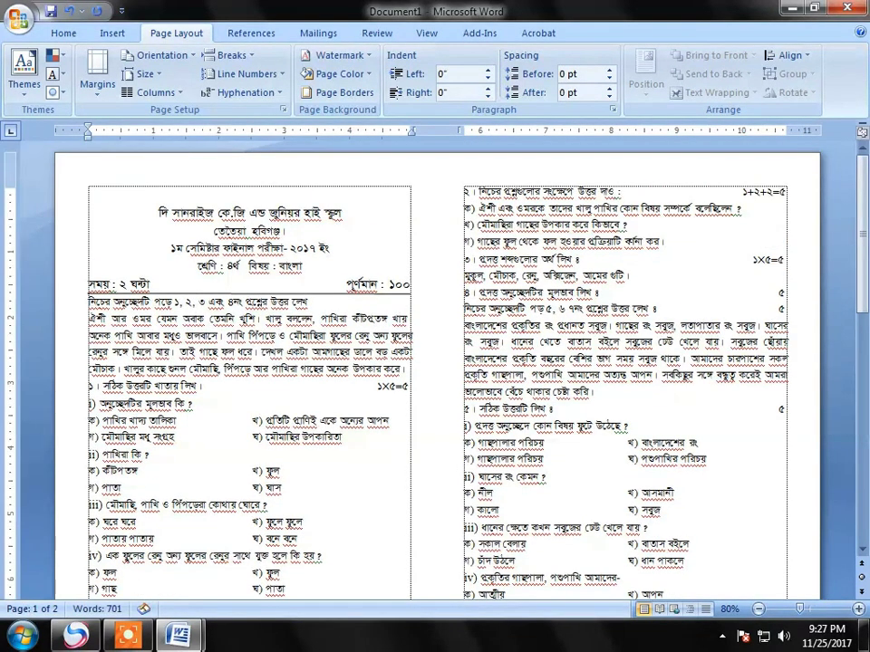
key("Return")
key("Return")
key("Return")
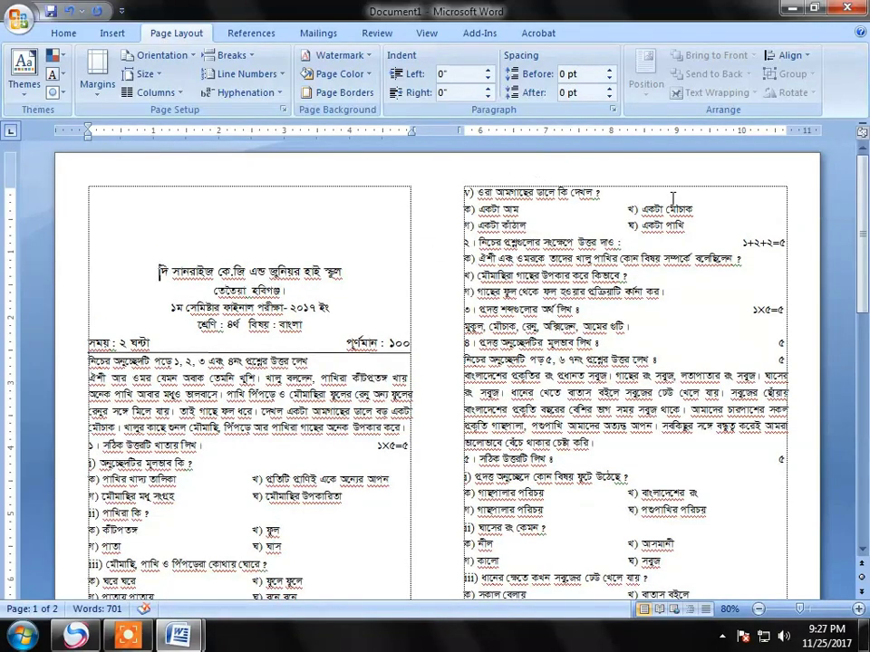
key("Return")
key("Return")
key("Return")
key("Return")
key("Return")
key("Return")
key("Return")
key("Return")
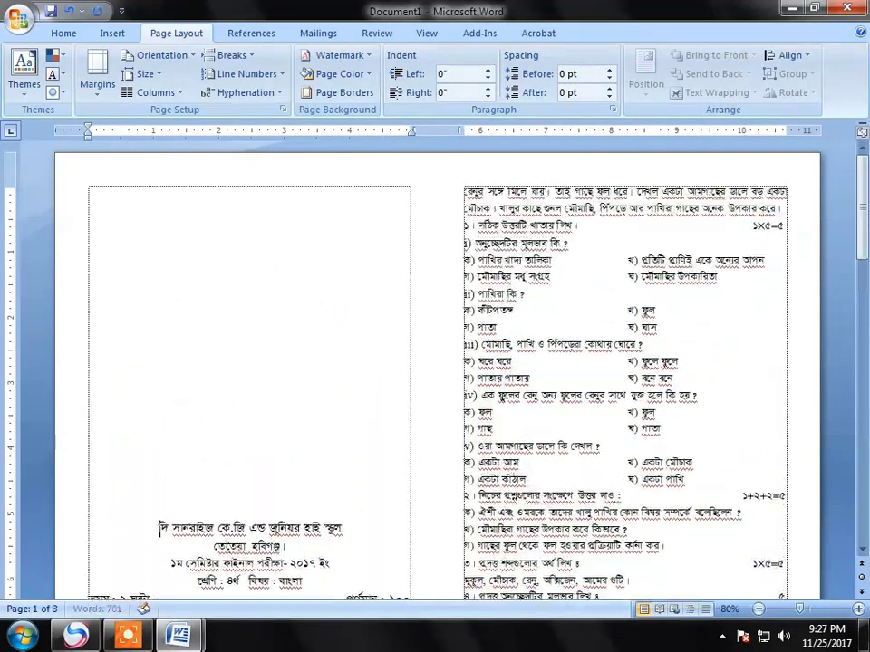
key("Return")
key("Return")
key("Return")
key("Return")
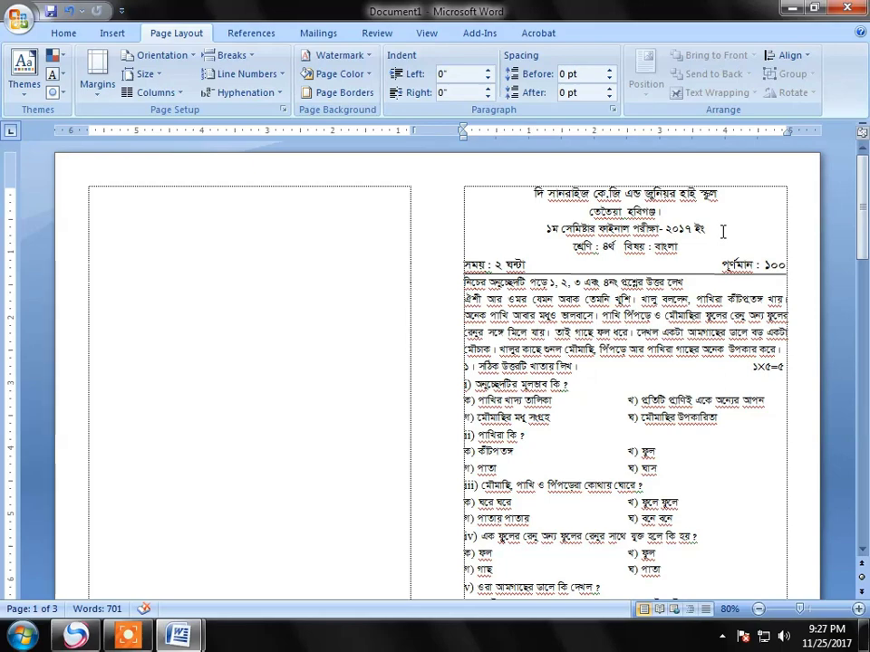
scroll(723, 232, "down", 1)
scroll(723, 232, "down", 4)
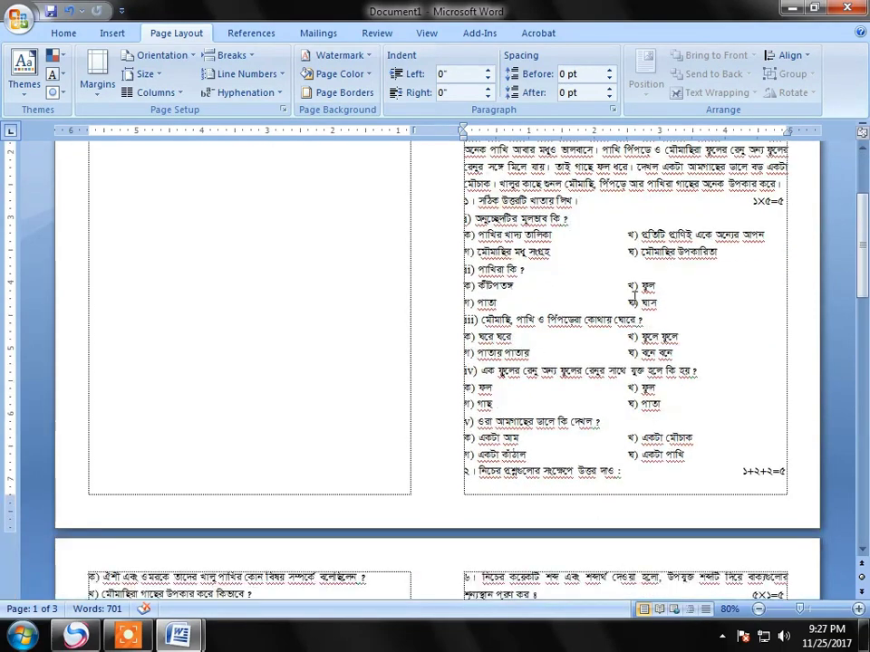
scroll(634, 272, "down", 5)
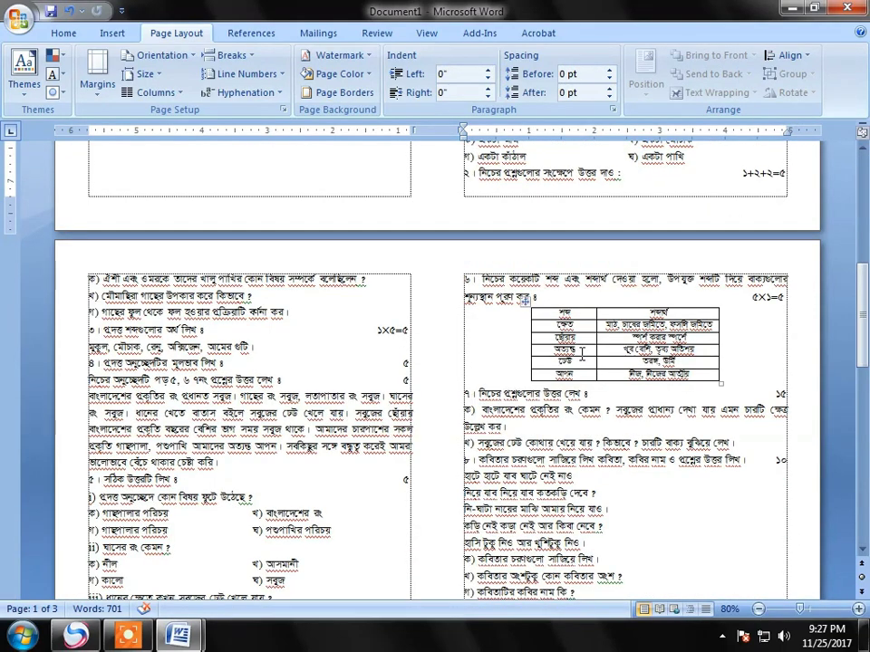
scroll(575, 366, "down", 2)
scroll(573, 365, "down", 1)
scroll(557, 358, "down", 3)
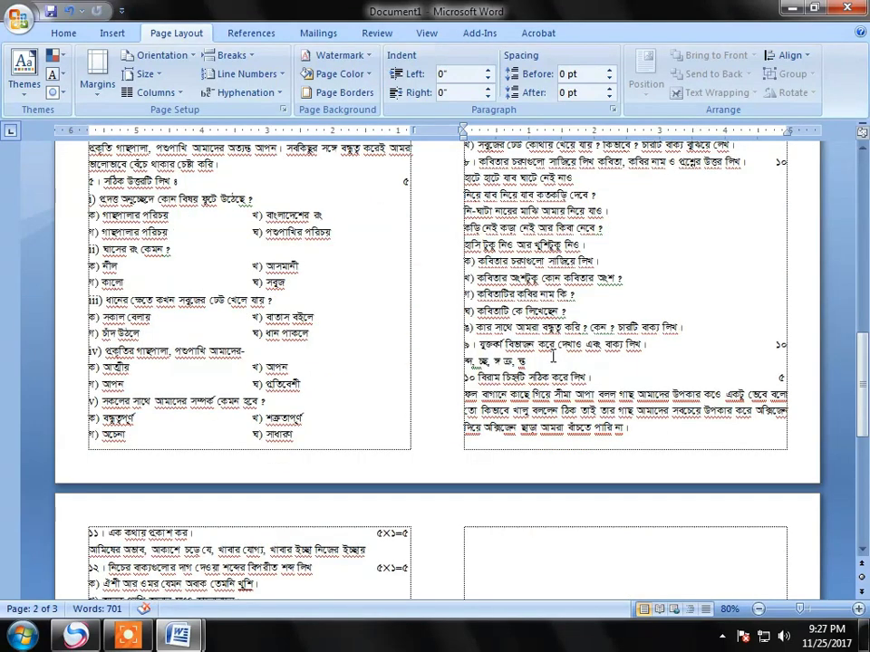
scroll(375, 422, "down", 2)
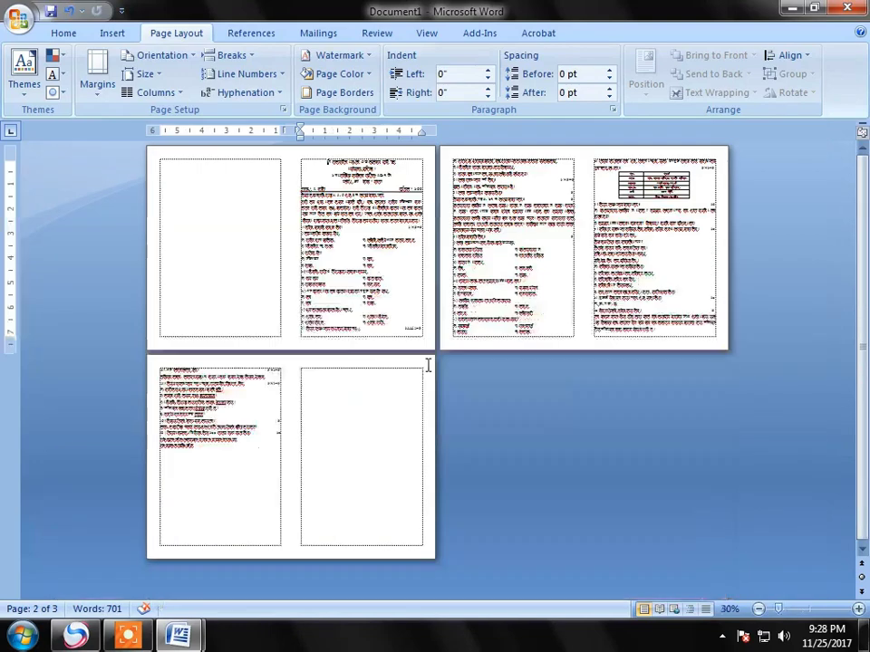
scroll(425, 372, "down", 5, "ctrl")
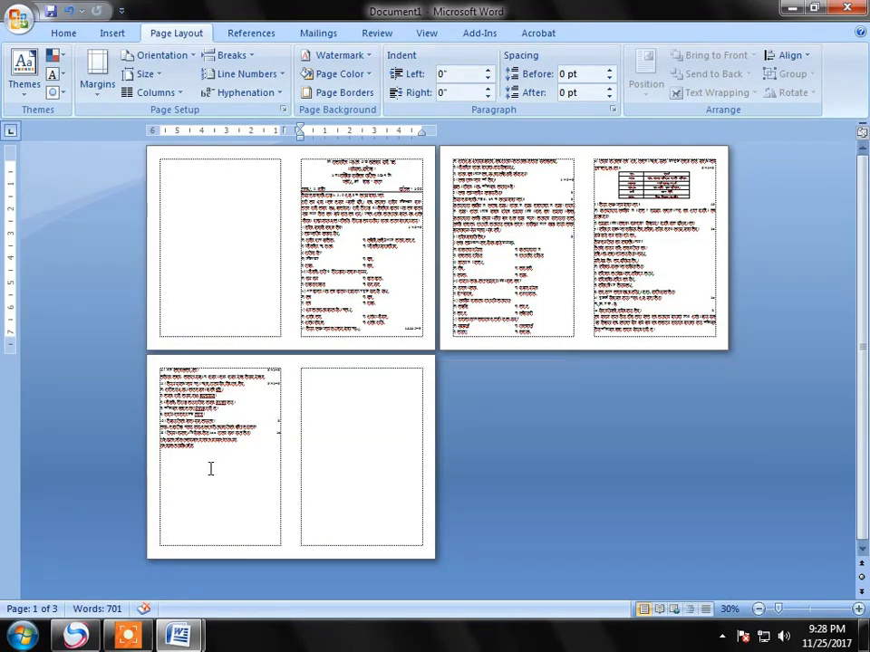
scroll(209, 467, "up", 6, "ctrl")
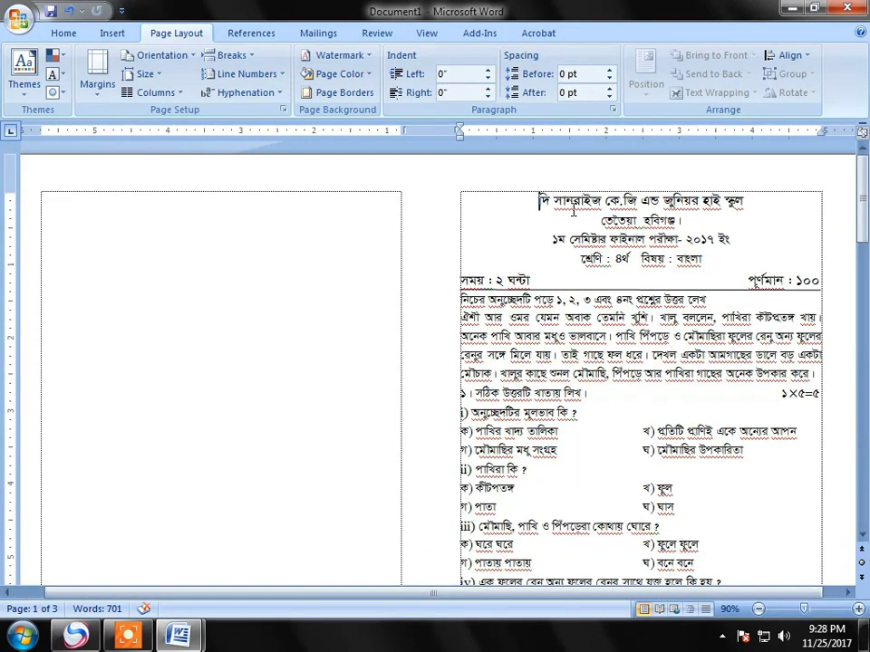
scroll(672, 240, "down", 2, "ctrl")
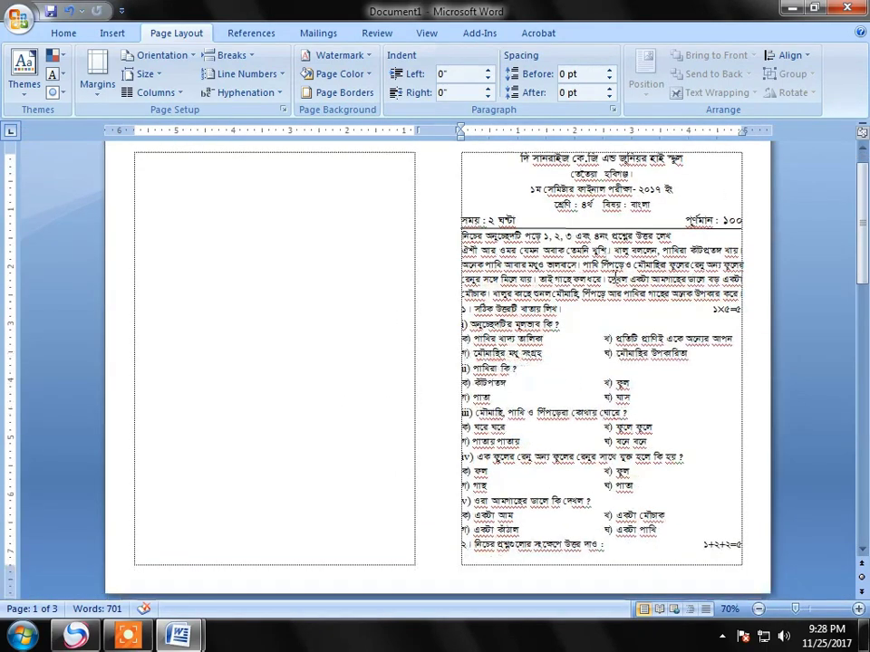
scroll(598, 275, "down", 3)
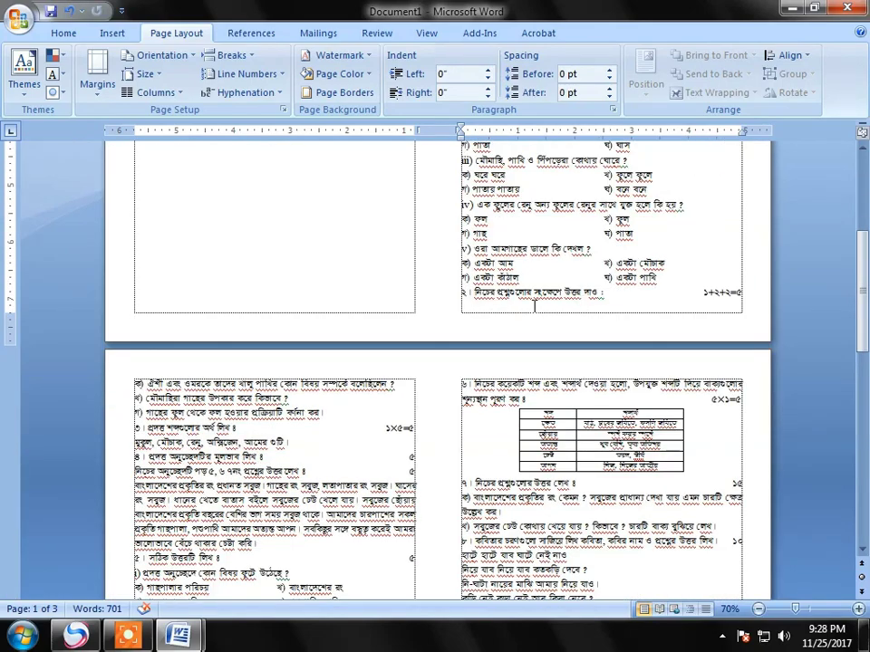
scroll(535, 306, "up", 2)
scroll(516, 299, "up", 2)
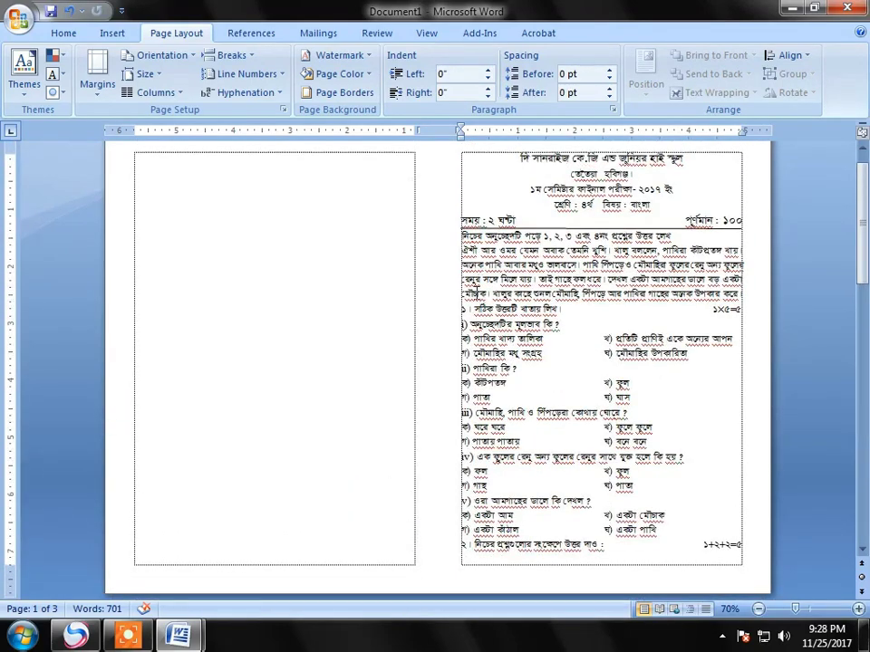
scroll(354, 297, "down", 2)
scroll(353, 297, "down", 2)
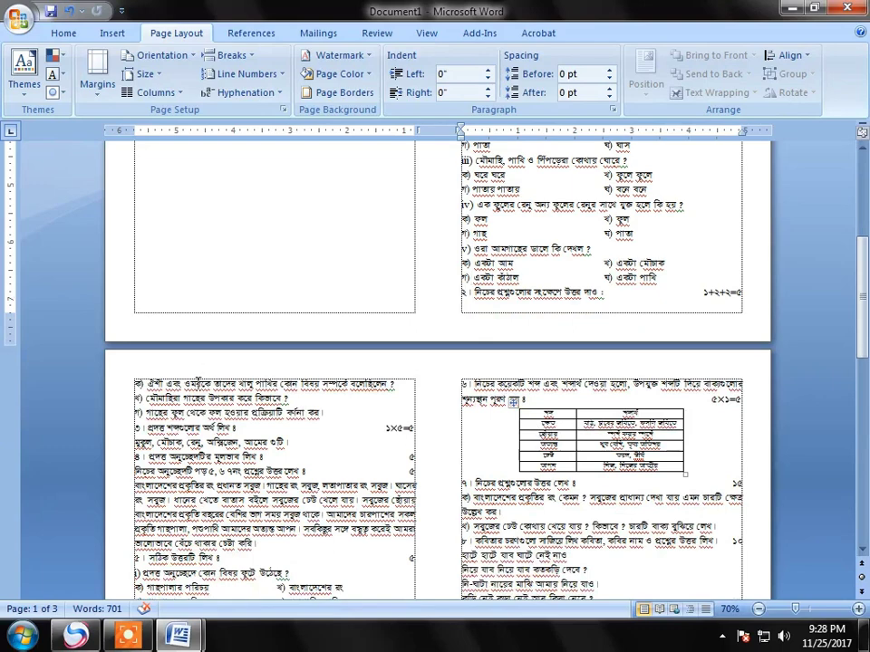
scroll(195, 381, "down", 2)
scroll(194, 380, "down", 2)
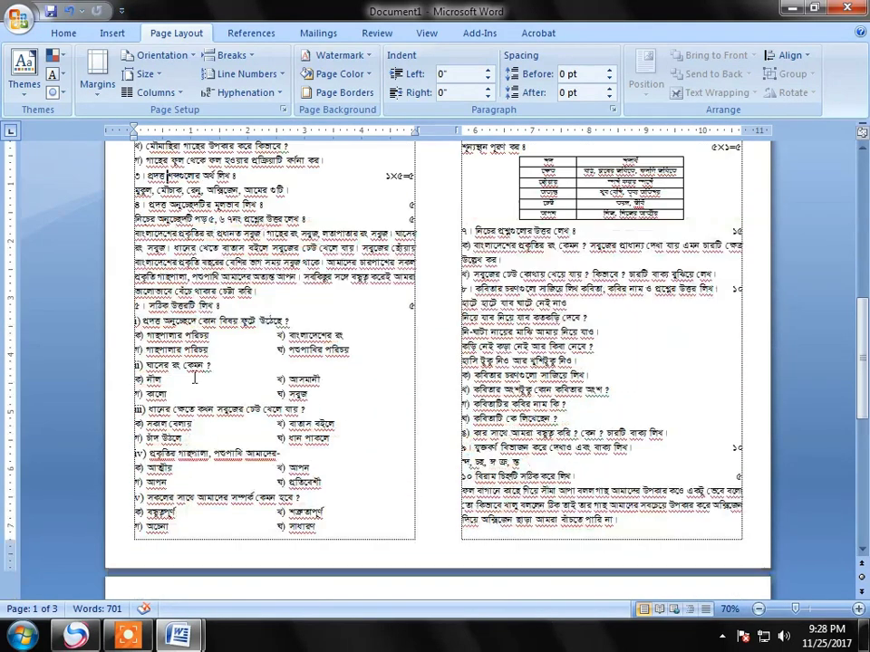
scroll(370, 471, "up", 2)
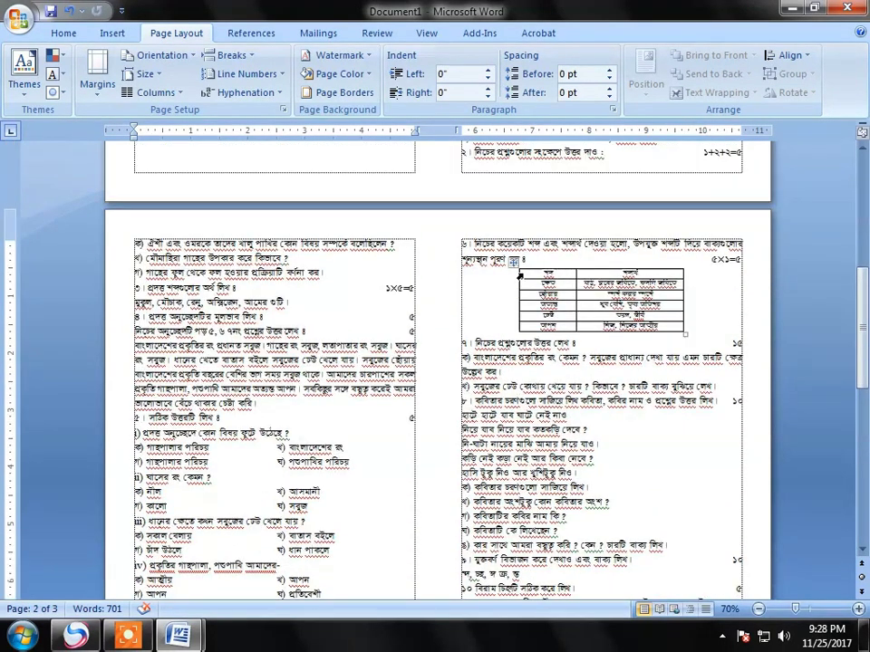
scroll(204, 521, "down", 3)
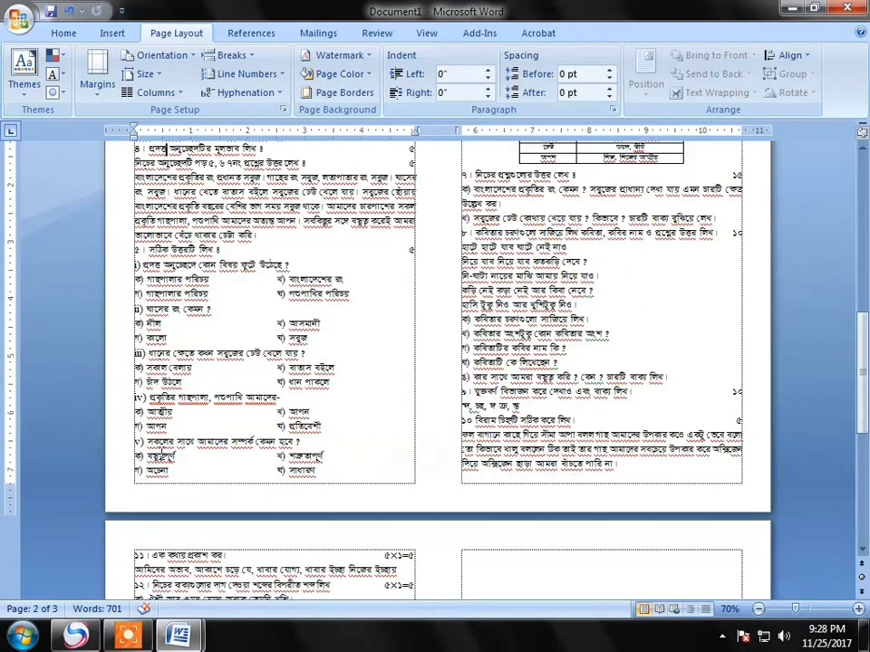
scroll(292, 251, "up", 2)
scroll(362, 253, "down", 4)
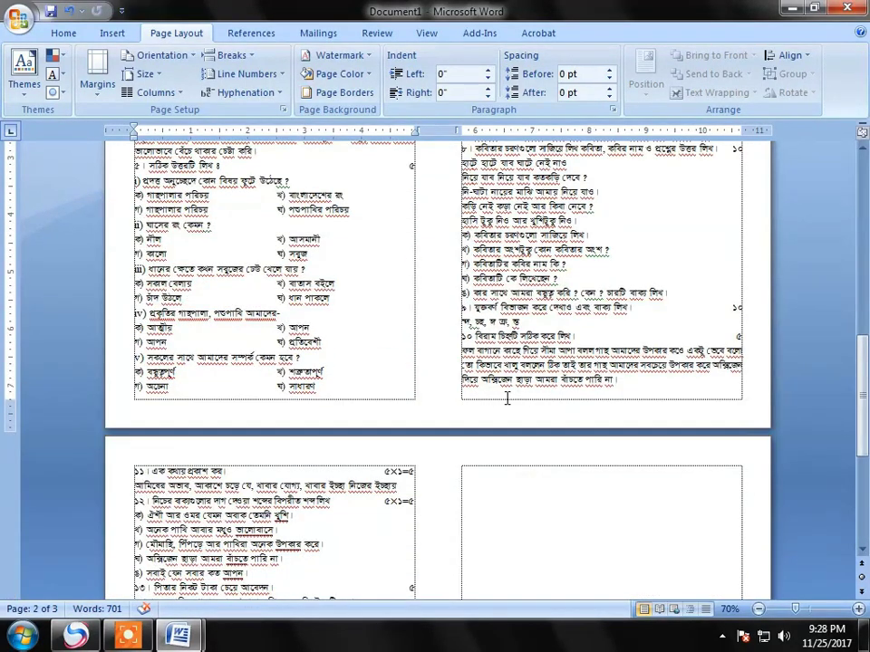
scroll(508, 399, "down", 2)
scroll(172, 337, "down", 2)
Select and delete questions 11 to 14 from the third page
left_click(159, 305)
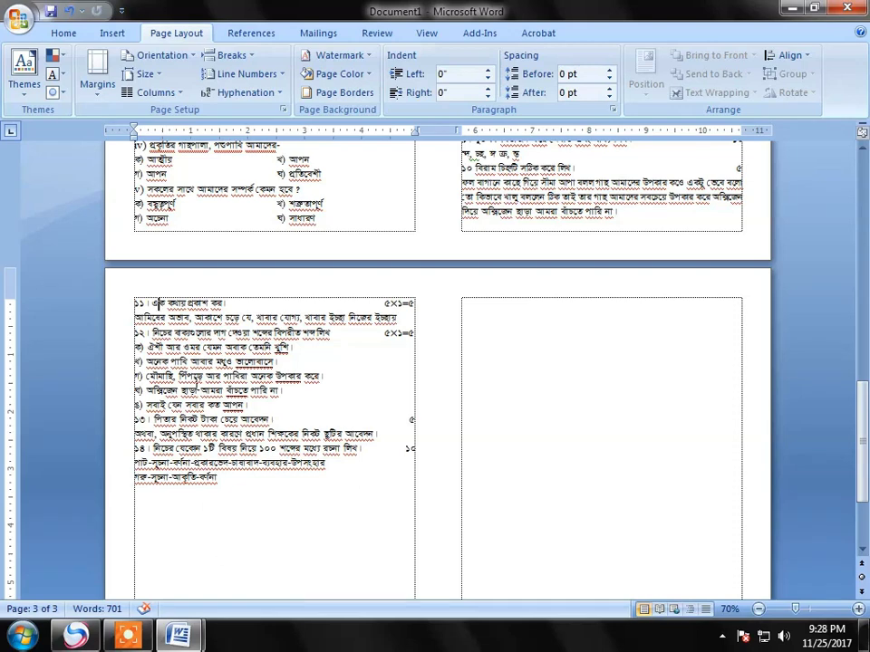
mouse_move(132, 299)
left_mouse_down()
mouse_move(436, 460)
mouse_move(441, 482)
left_mouse_up()
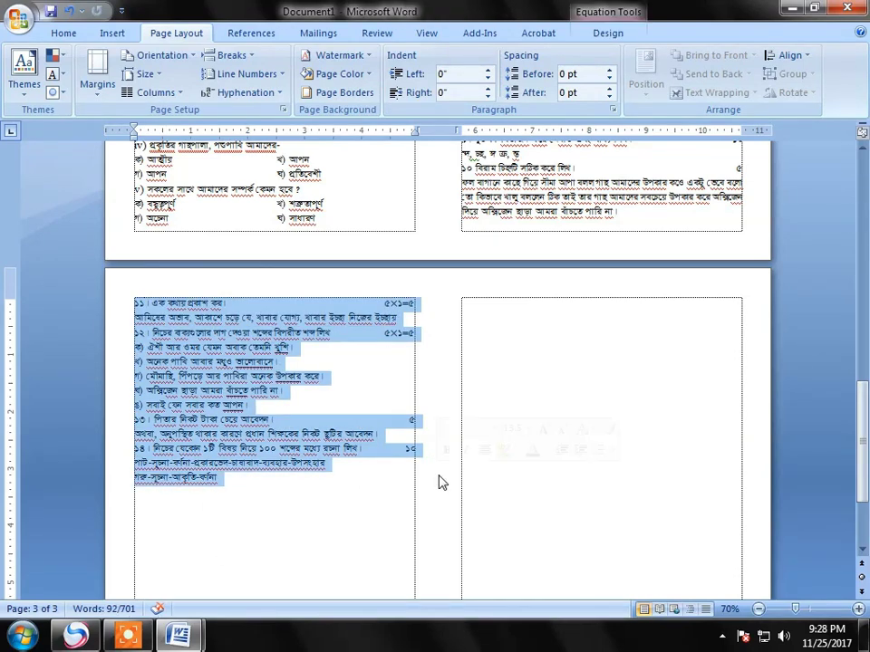
key("Delete")
scroll(383, 339, "up", 3)
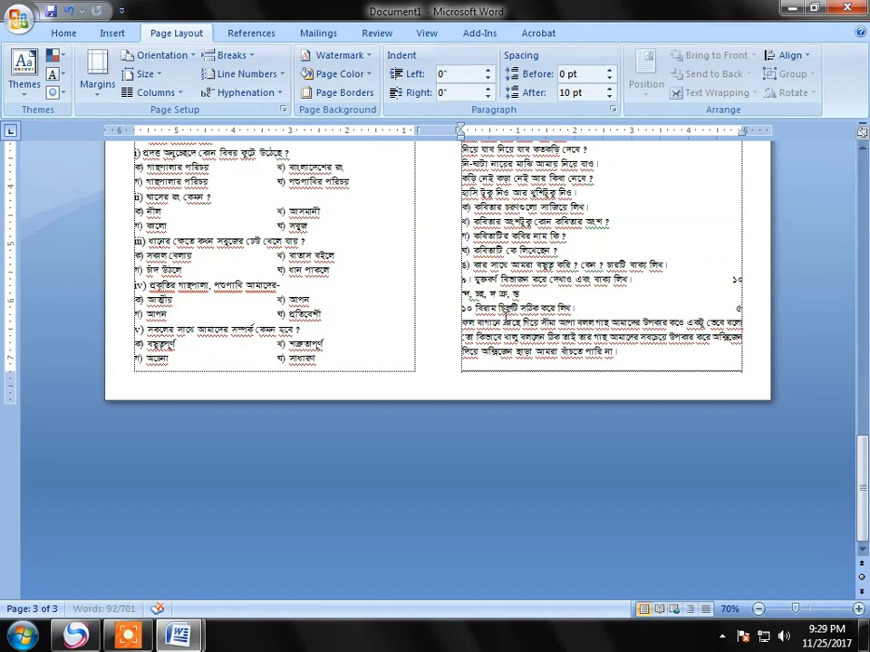
scroll(382, 340, "up", 5)
scroll(544, 308, "up", 5)
Paste questions 11–14 at the top of page 1's empty first column
left_click(256, 183)
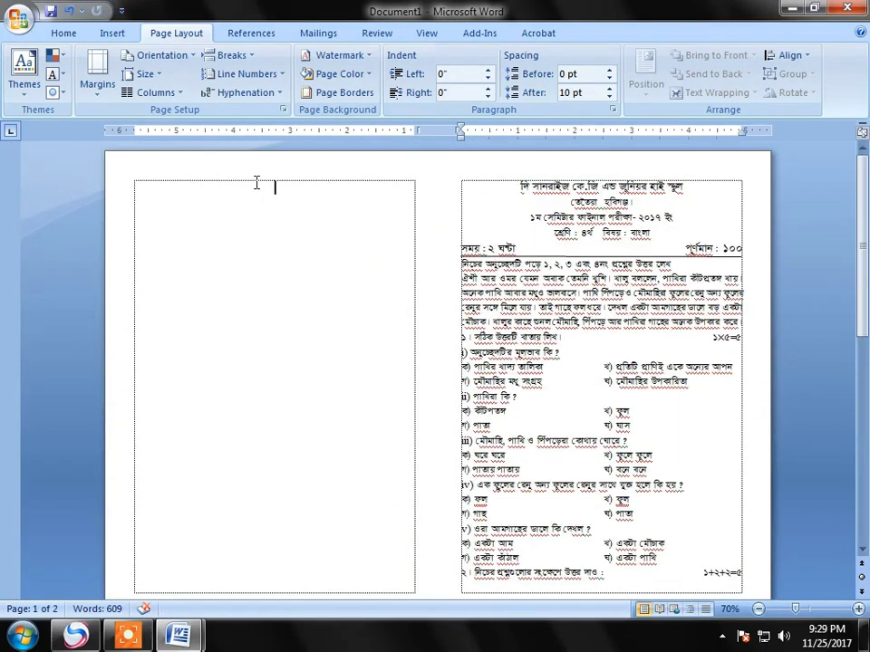
key("ctrl+v")
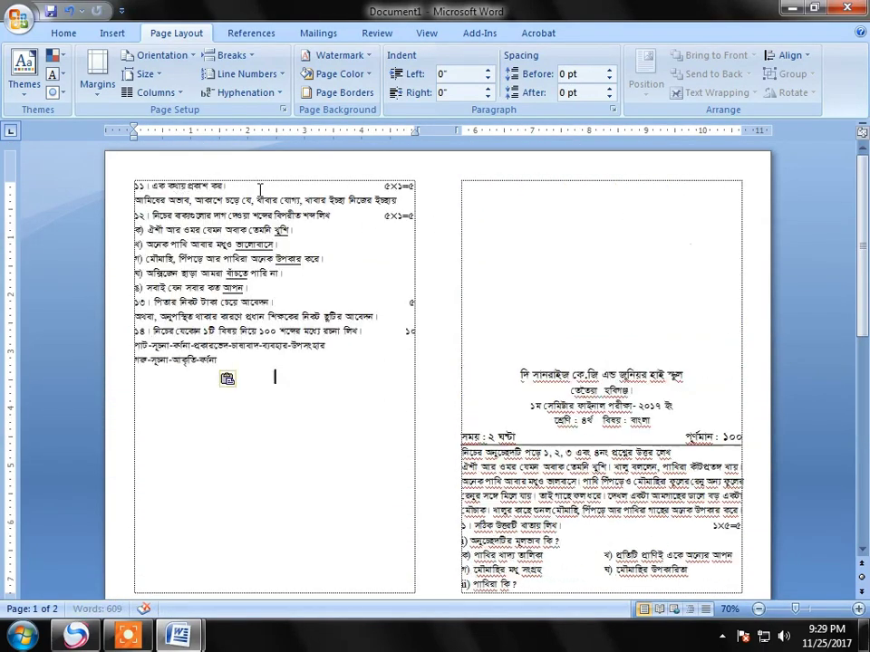
scroll(501, 282, "down", 1)
Remove the blank lines above the exam title so it returns to the second column's top
left_click(583, 337)
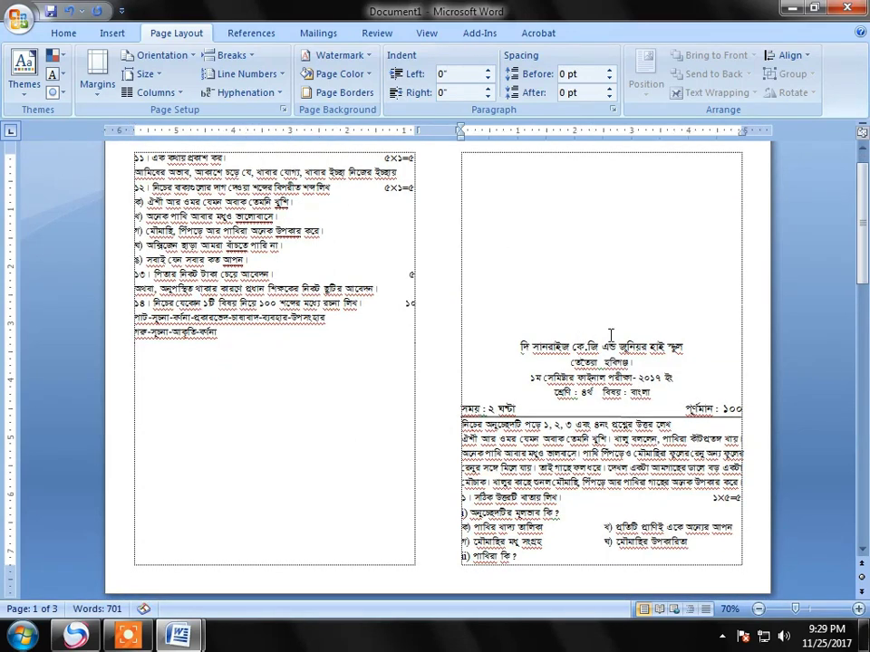
key("BackSpace")
key("BackSpace")
key("BackSpace")
key("BackSpace")
key("BackSpace")
key("BackSpace")
key("BackSpace")
key("BackSpace")
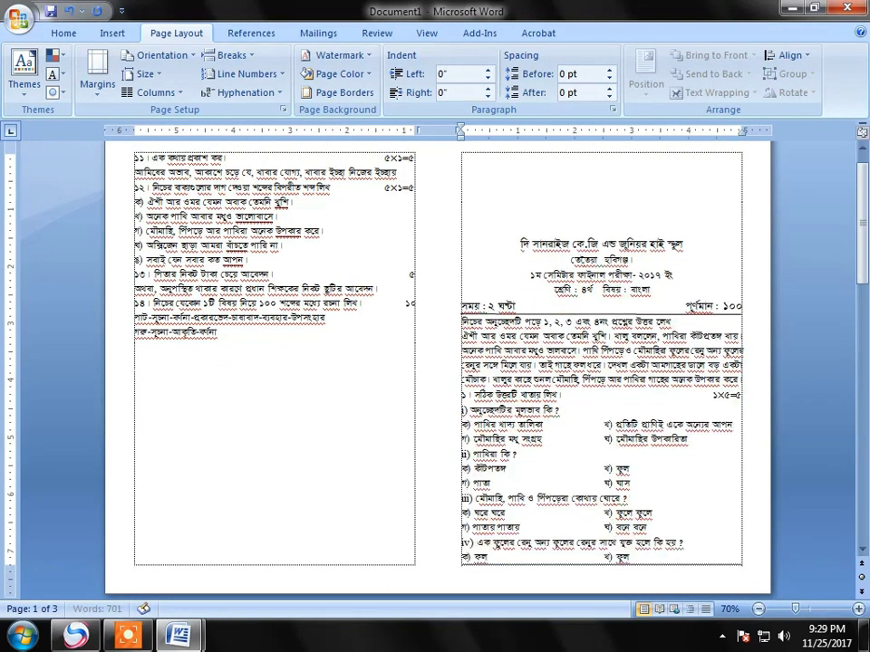
key("BackSpace")
key("BackSpace")
key("BackSpace")
key("BackSpace")
key("BackSpace")
scroll(528, 355, "down", 1)
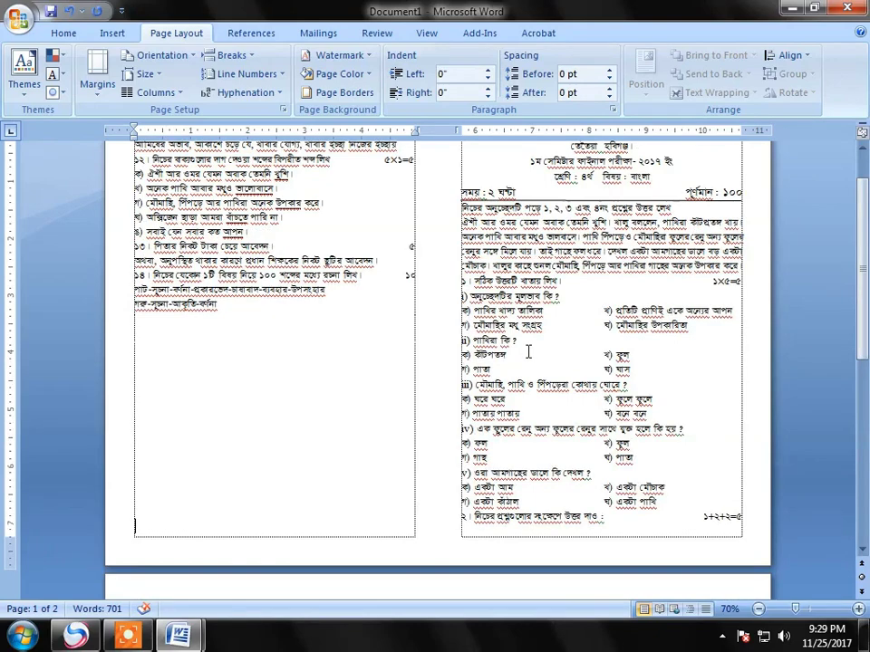
scroll(529, 355, "down", 4)
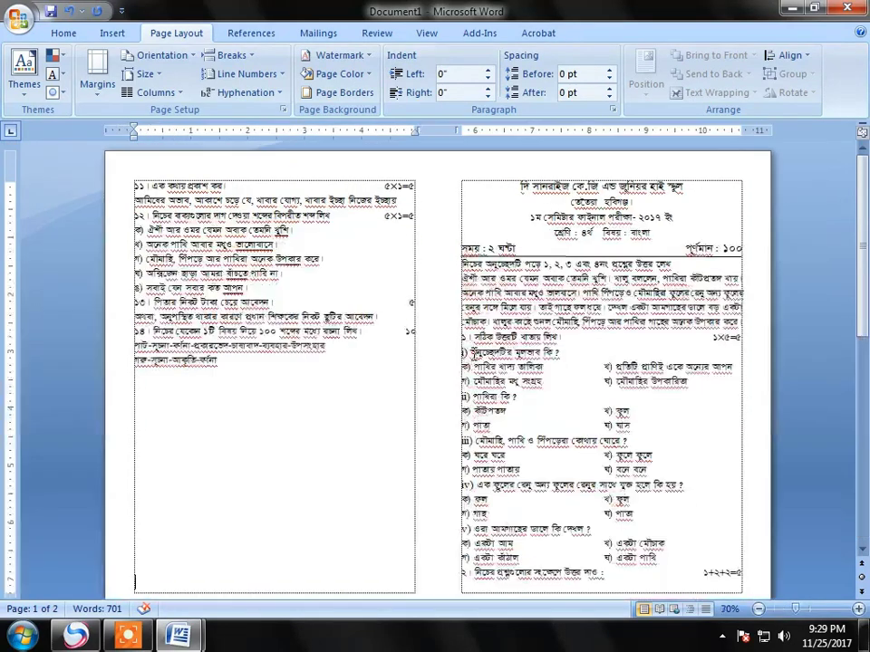
scroll(542, 373, "up", 4)
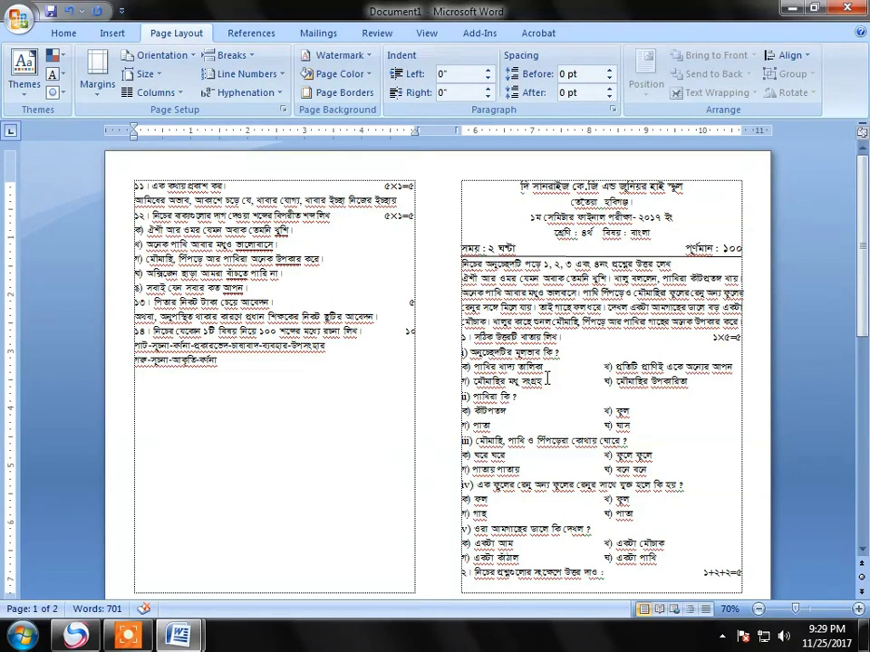
scroll(547, 379, "down", 4)
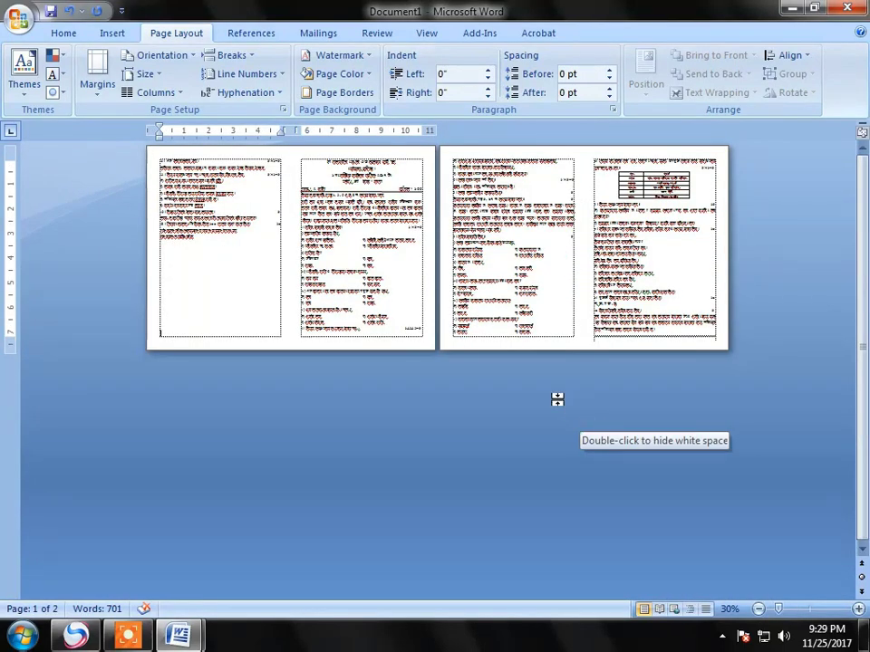
scroll(557, 400, "up", 4)
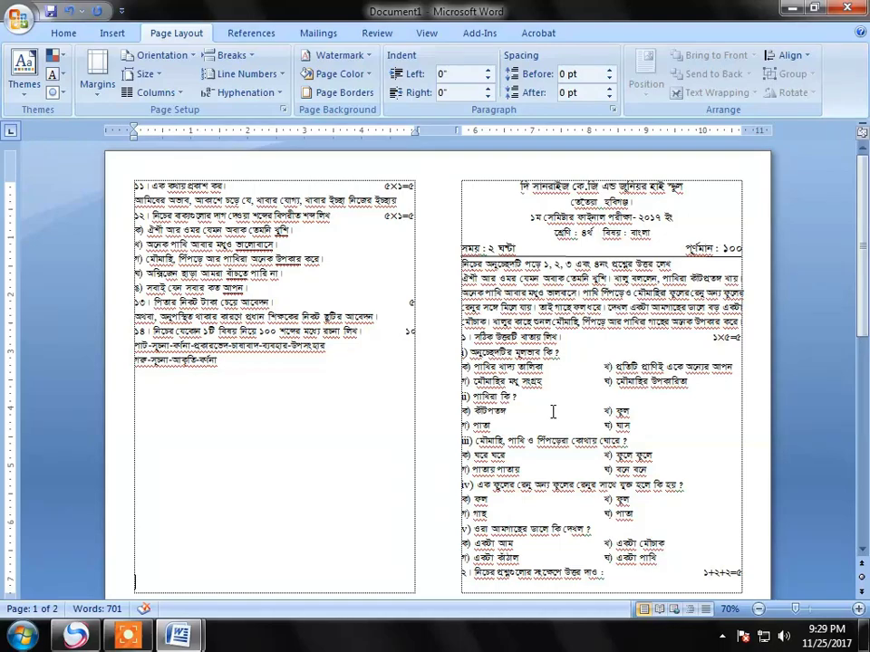
scroll(555, 426, "down", 6)
scroll(559, 443, "up", 4)
scroll(502, 433, "up", 3)
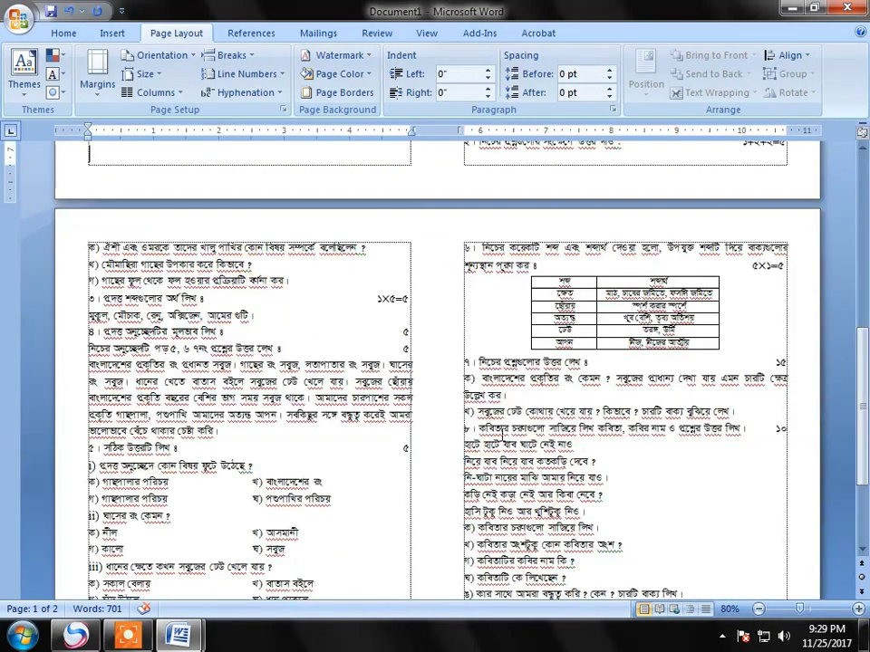
scroll(507, 439, "down", 3)
scroll(513, 450, "down", 3)
scroll(471, 444, "up", 2)
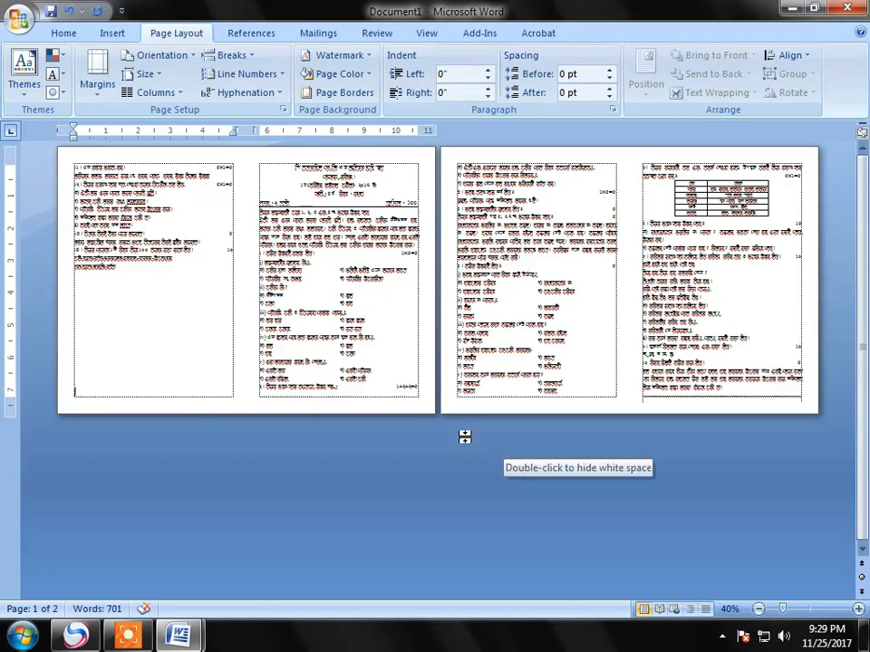
scroll(465, 438, "up", 5)
scroll(544, 439, "up", 3)
scroll(611, 442, "up", 3)
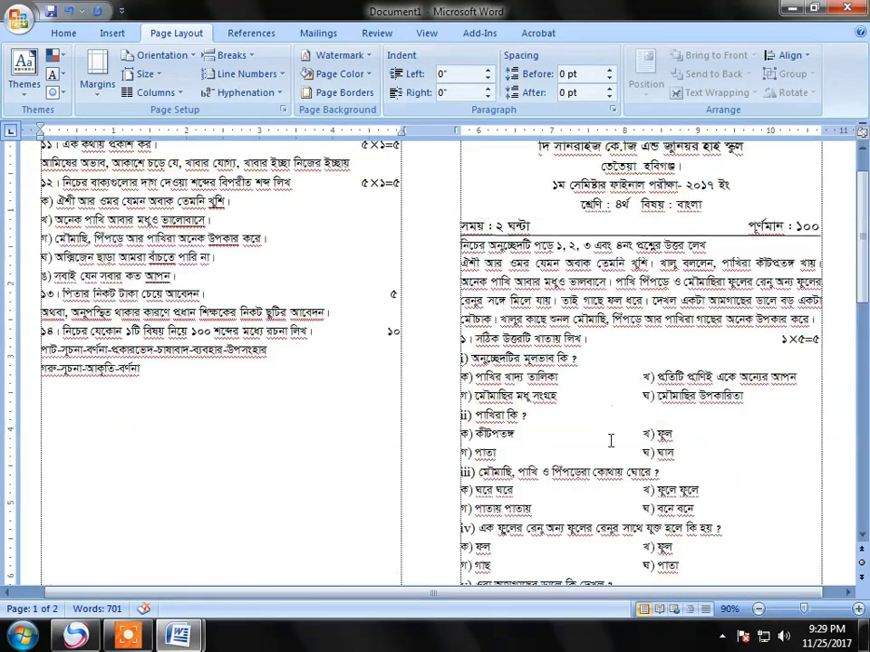
scroll(611, 441, "down", 2)
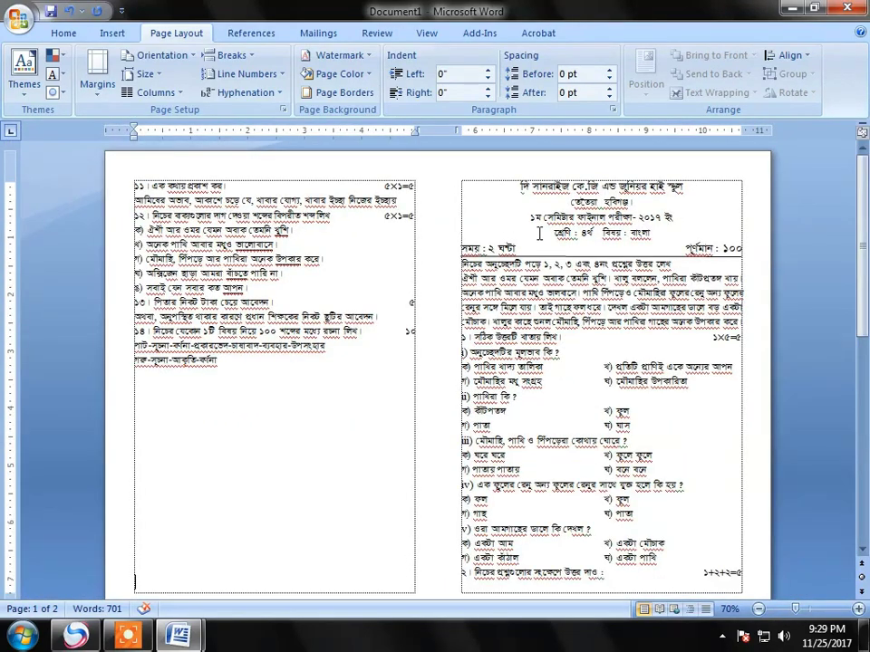
scroll(539, 234, "down", 2)
scroll(472, 364, "down", 4)
scroll(472, 363, "up", 3)
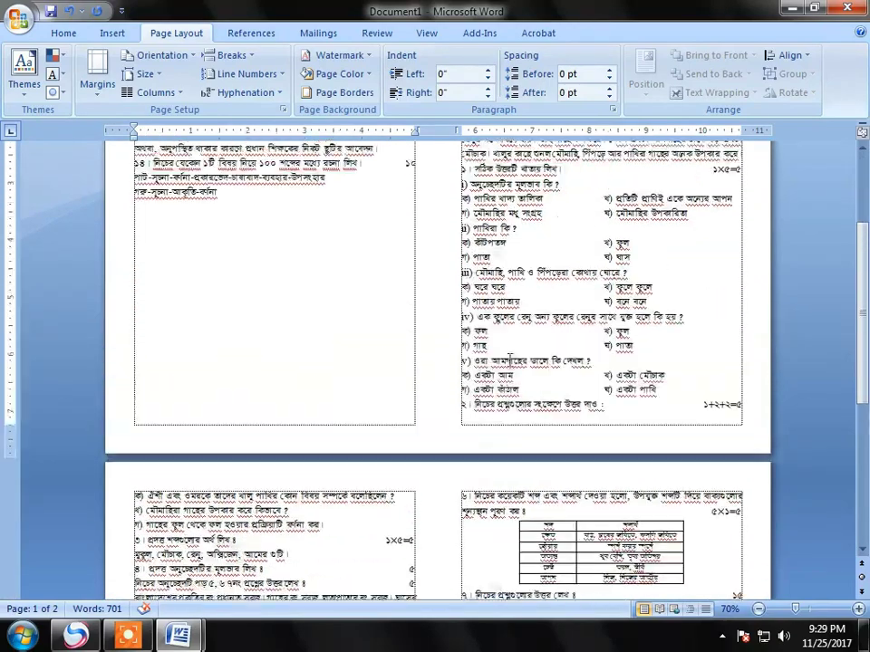
scroll(557, 338, "up", 3)
scroll(418, 244, "down", 1)
scroll(511, 423, "down", 3)
scroll(350, 436, "down", 1)
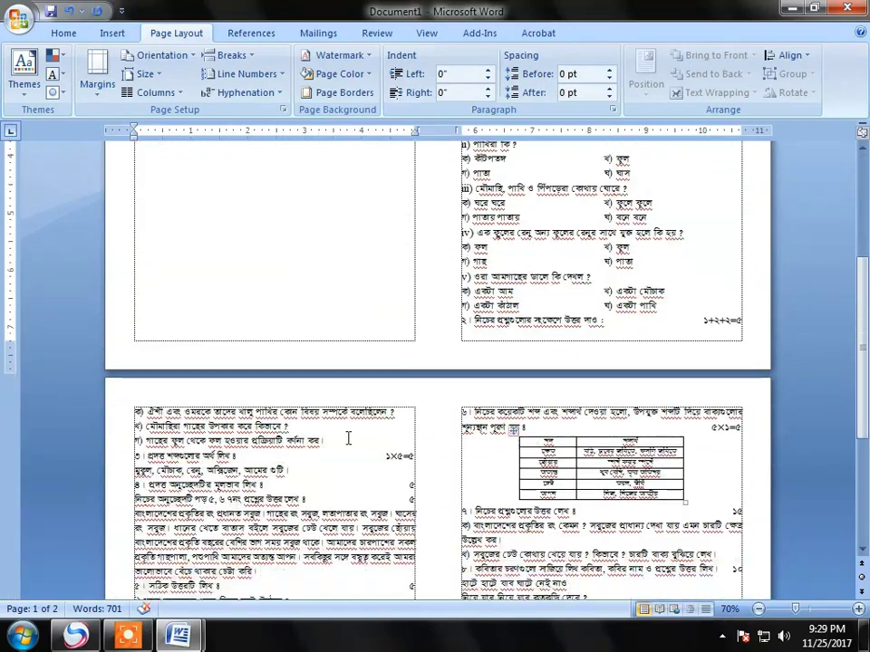
scroll(270, 448, "down", 1)
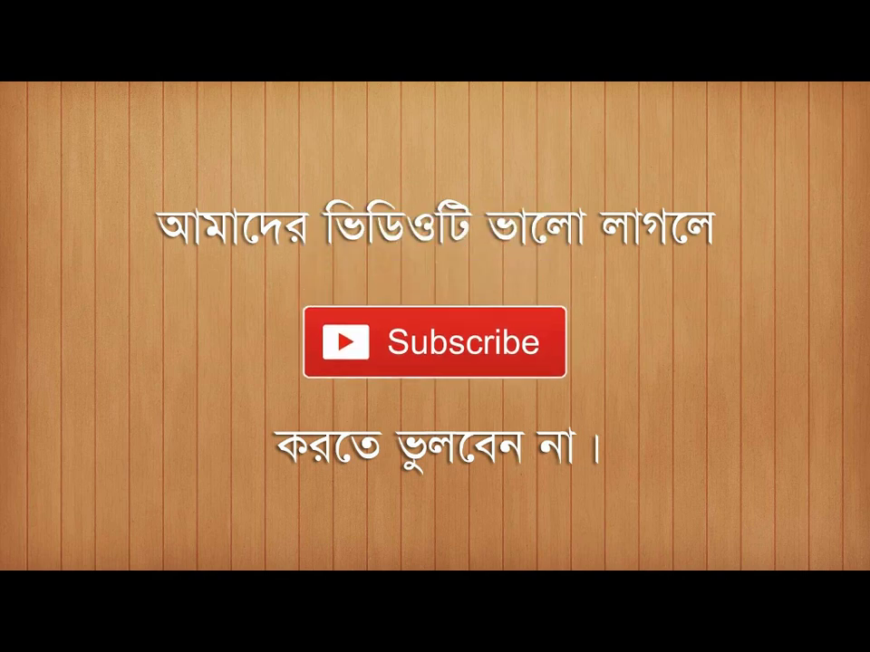